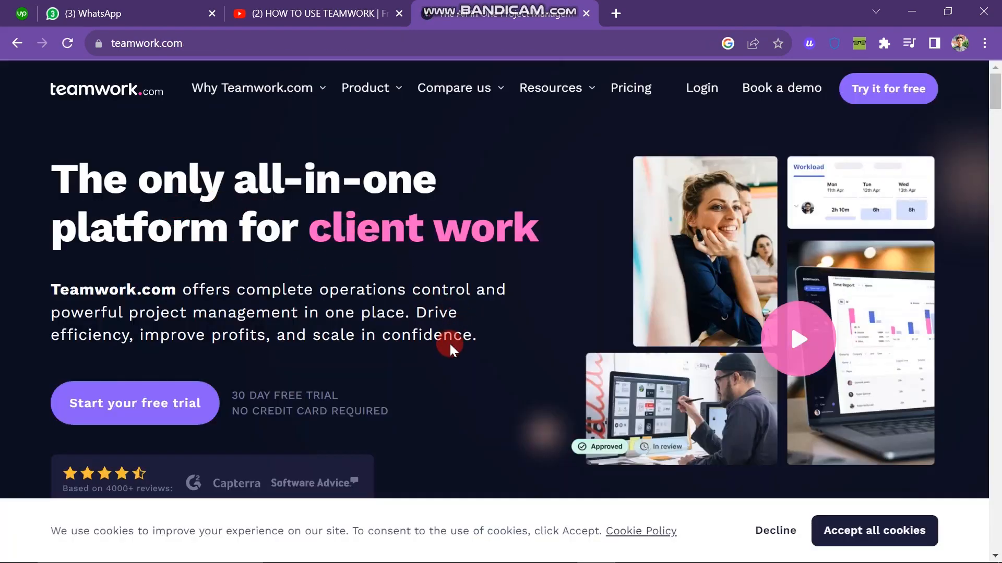
Step: Scroll the homepage and bring up the 'Why Teamwork.com' menu of team types and client-work use cases
scroll(450, 345, "down", 1)
scroll(449, 344, "up", 1)
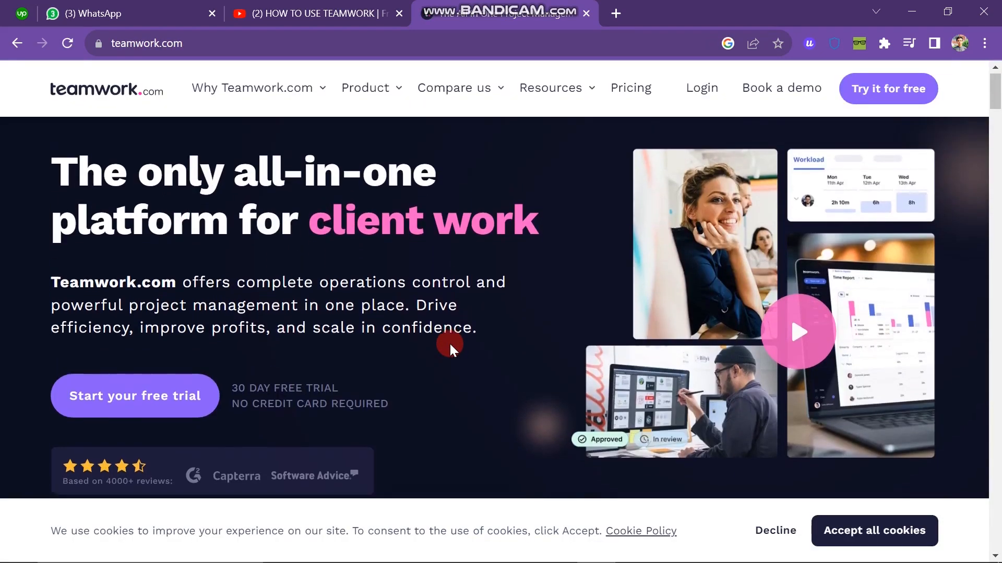
scroll(441, 338, "down", 1)
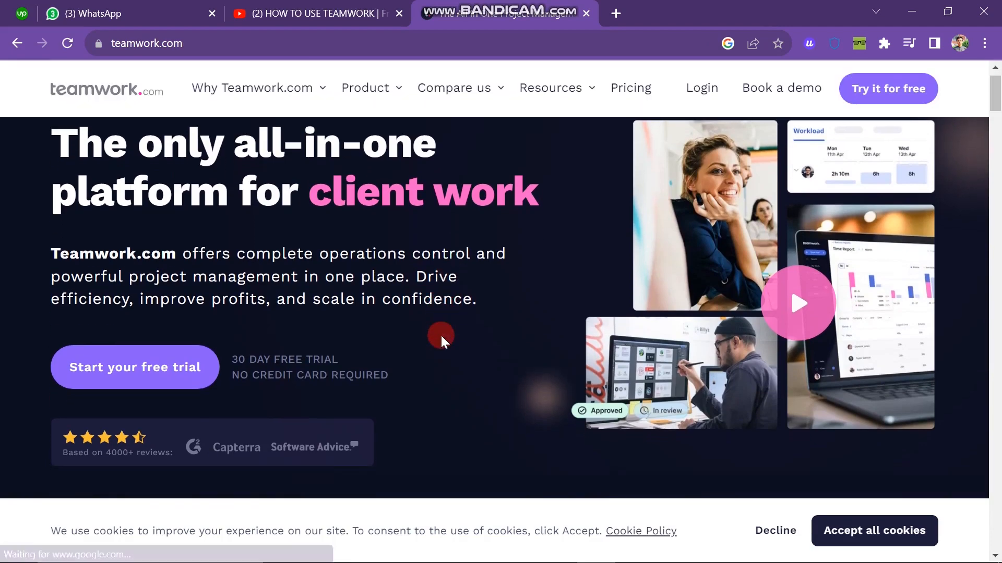
mouse_move(282, 93)
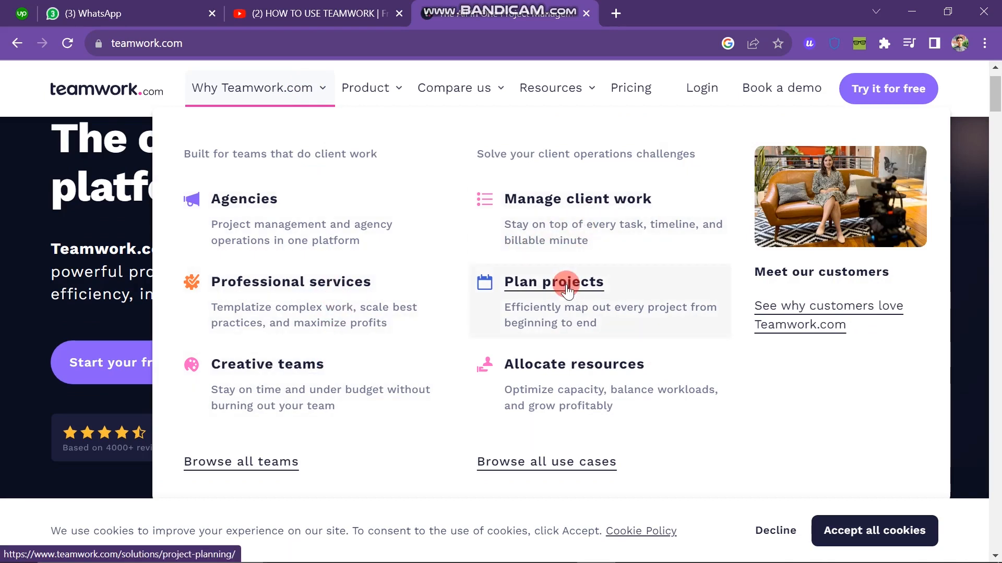
Step: Look through the Product and Compare us menus, then return to the homepage headline
mouse_move(400, 96)
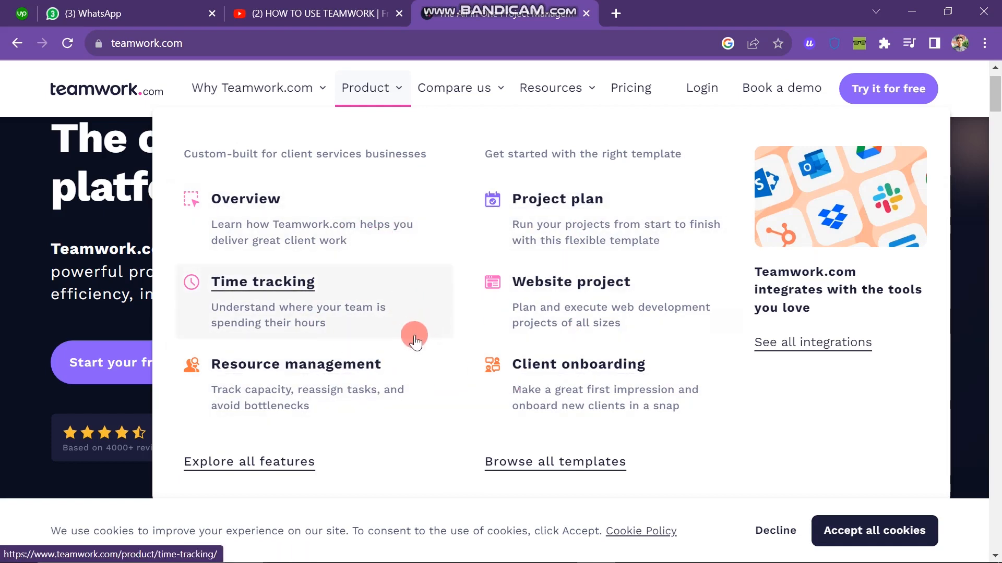
mouse_move(499, 91)
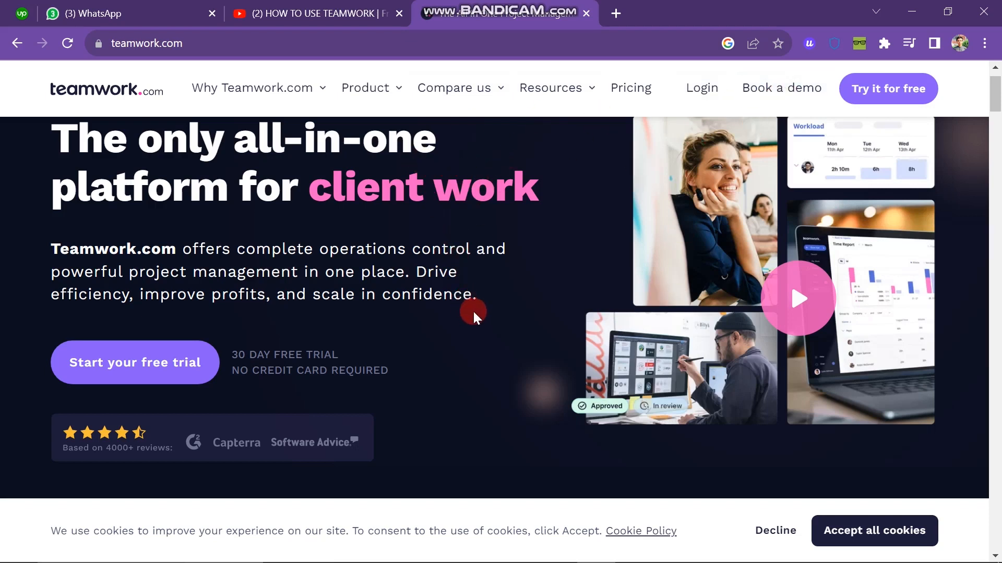
Step: Scroll down through the homepage features and trusted-firms section toward the signup form
scroll(475, 315, "up", 1)
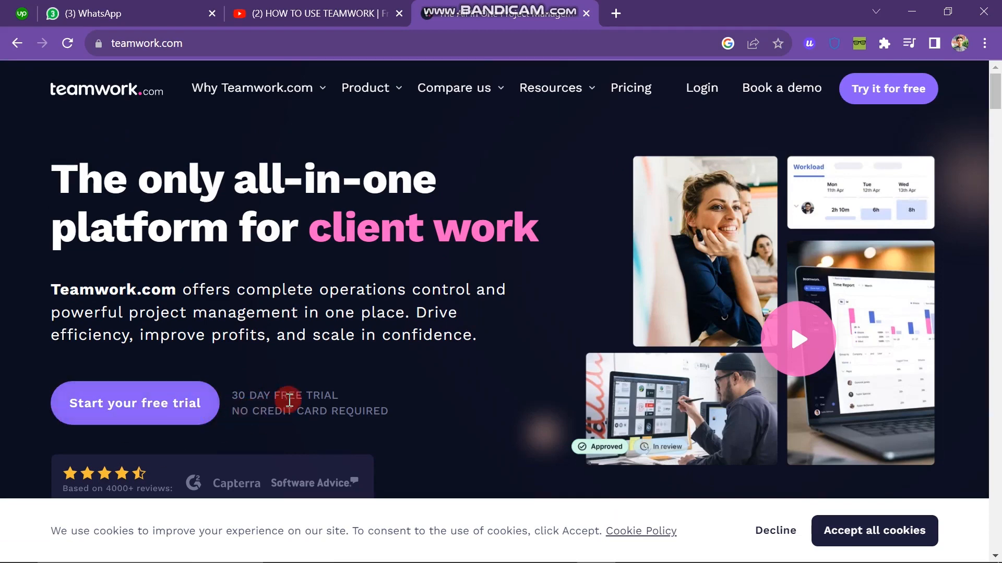
scroll(369, 363, "down", 5)
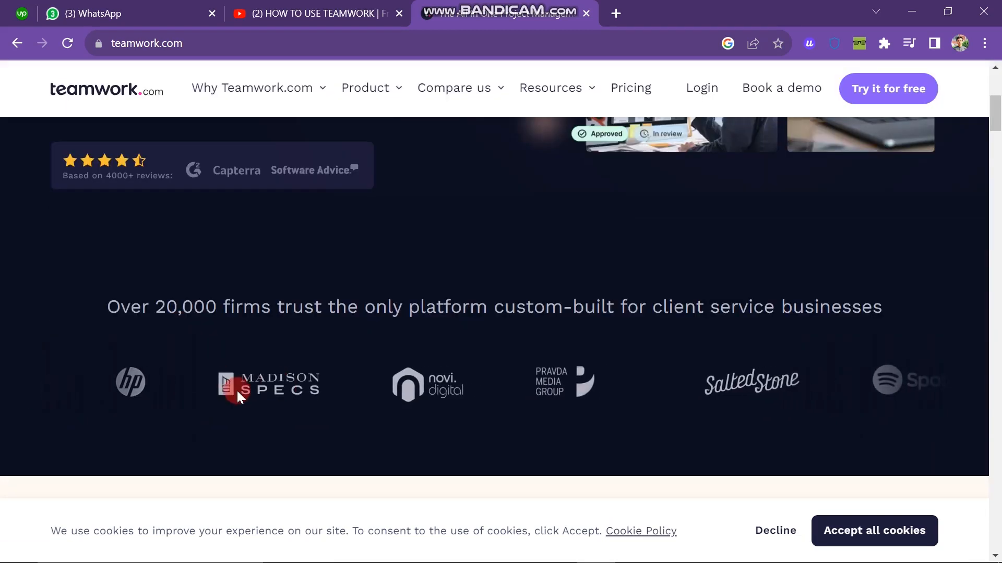
left_click_drag(108, 308, 243, 309)
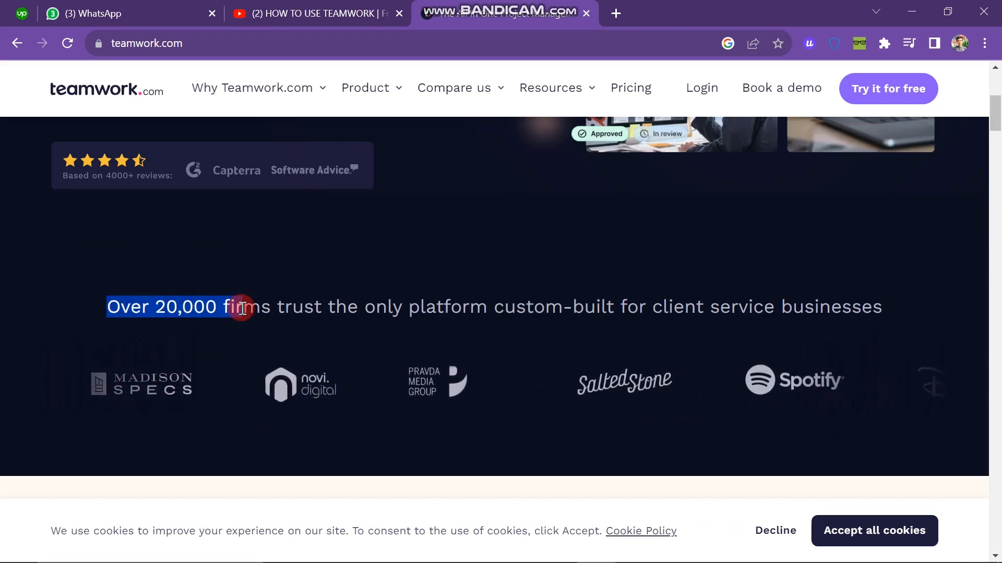
left_click(298, 326)
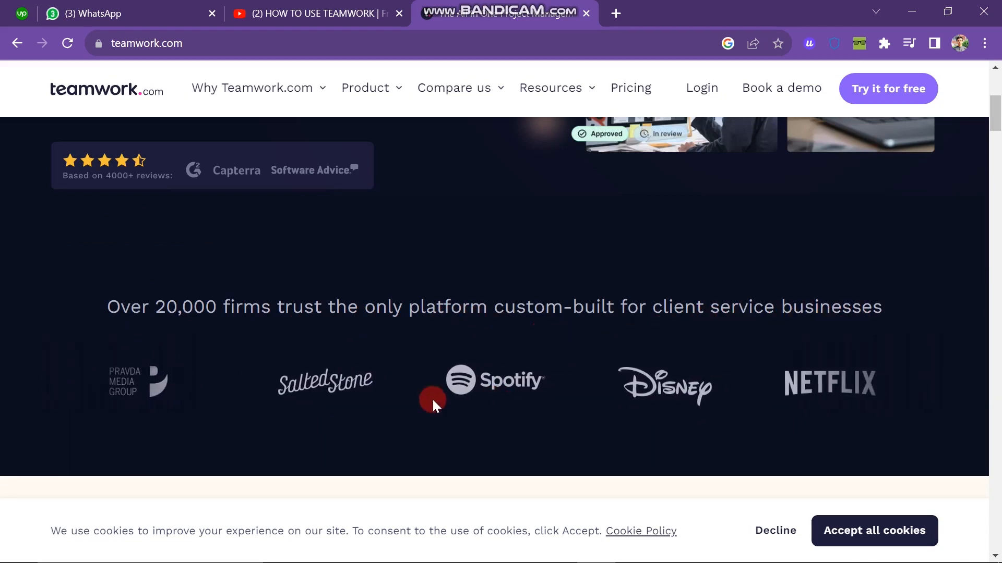
scroll(405, 351, "down", 5)
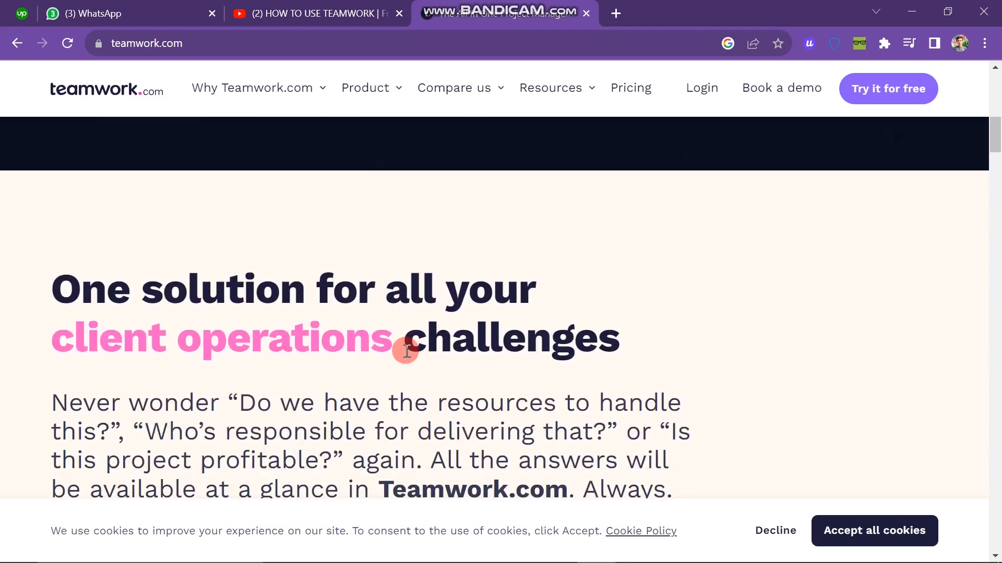
scroll(405, 351, "down", 3)
scroll(405, 352, "up", 2)
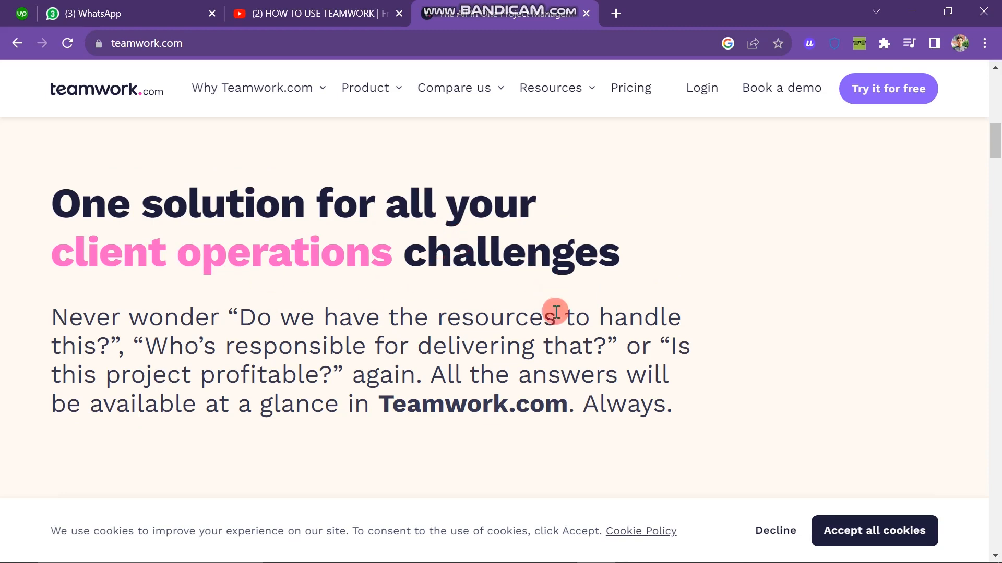
scroll(427, 339, "down", 3)
scroll(352, 380, "down", 3)
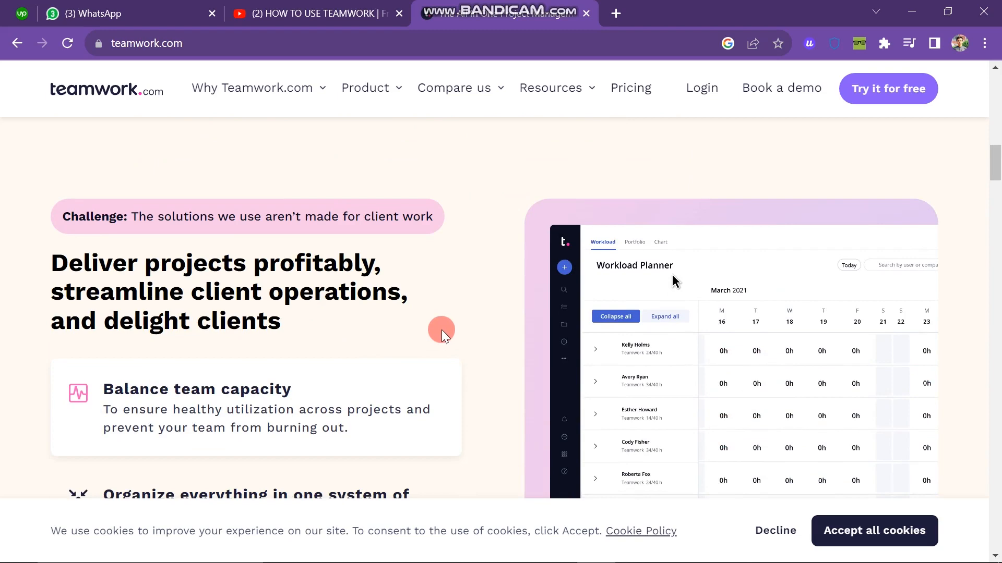
scroll(437, 333, "down", 6)
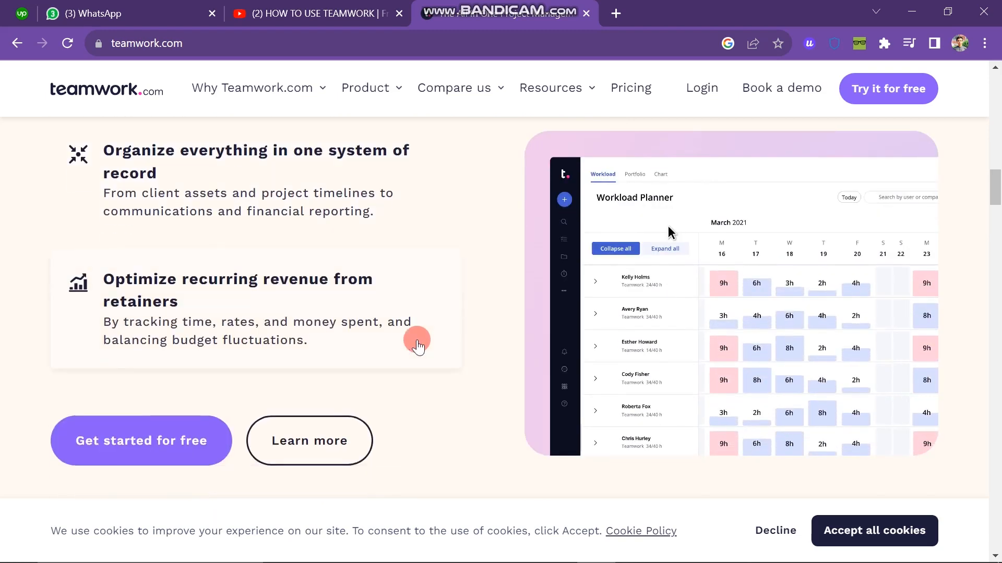
scroll(418, 346, "down", 4)
scroll(463, 306, "down", 4)
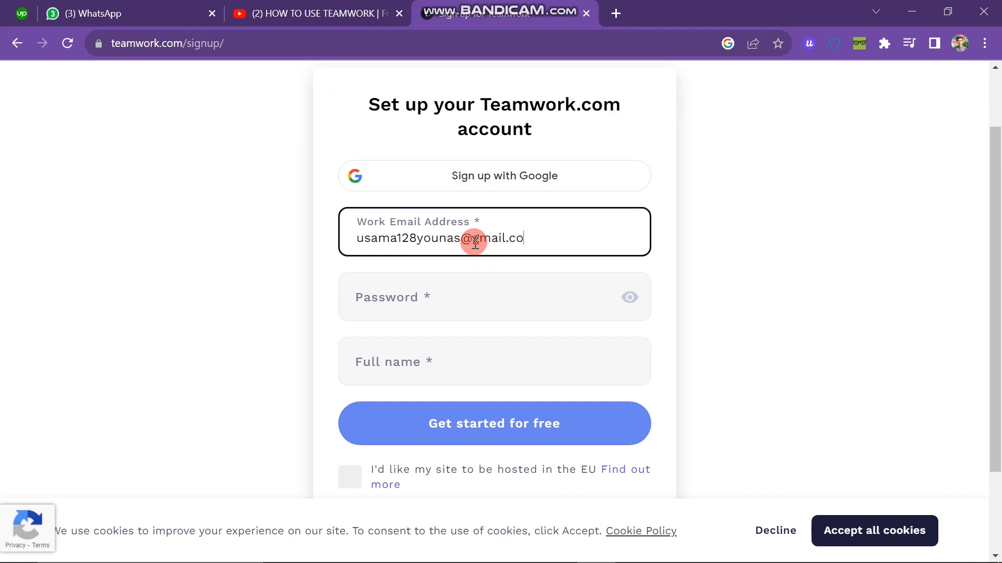
Step: Finish the work email, then enter an account password and the first name
left_click(475, 242)
type("m")
left_click(454, 284)
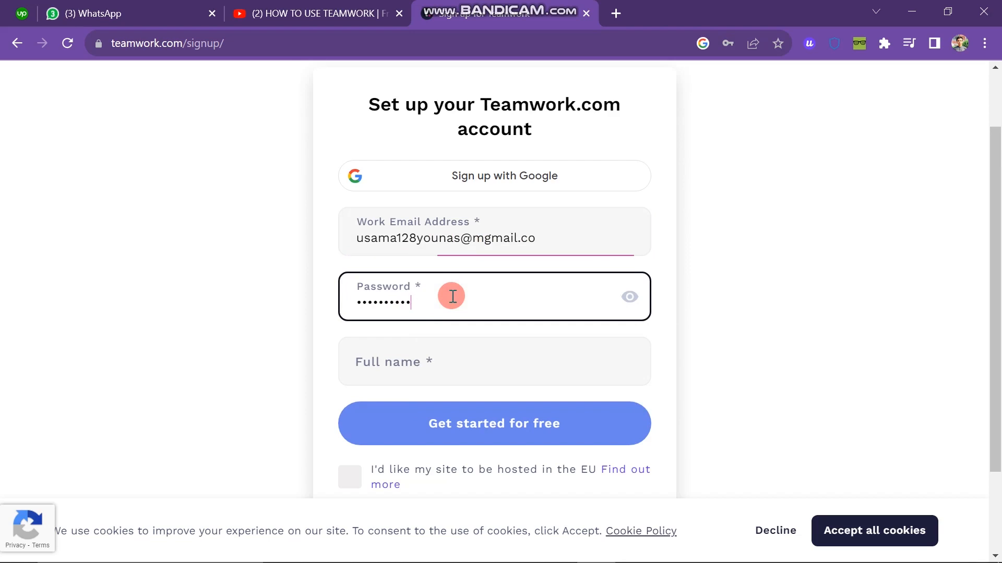
left_click(453, 358)
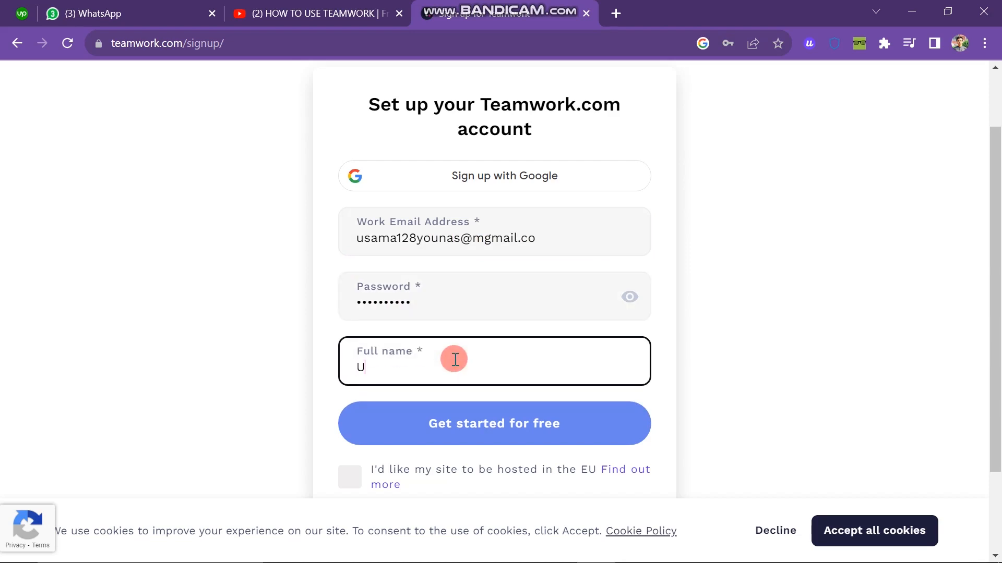
Step: Opt in to marketing communications, complete the full name with the last name, and submit signup
scroll(469, 423, "down", 2)
left_click(357, 407)
left_click(388, 337)
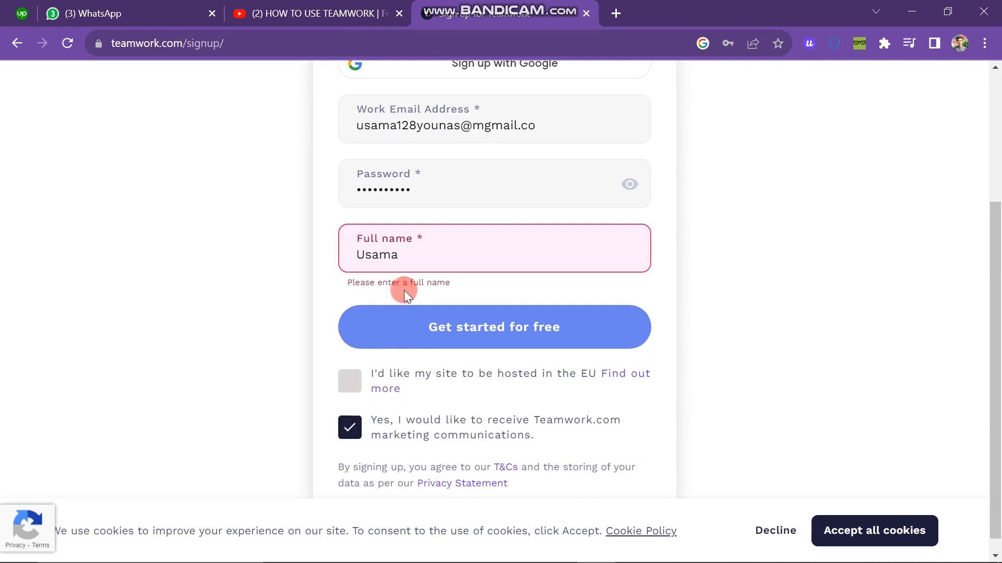
left_click(412, 254)
left_click(449, 309)
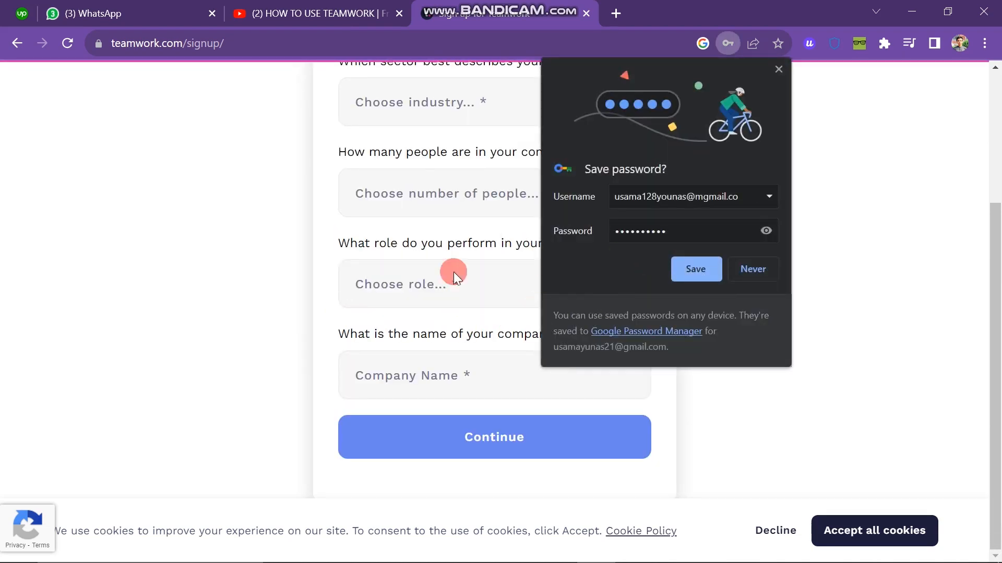
Step: Dismiss the save-password prompt and set industry to Web development agency and company size 1-5
left_click(707, 272)
scroll(521, 342, "up", 3)
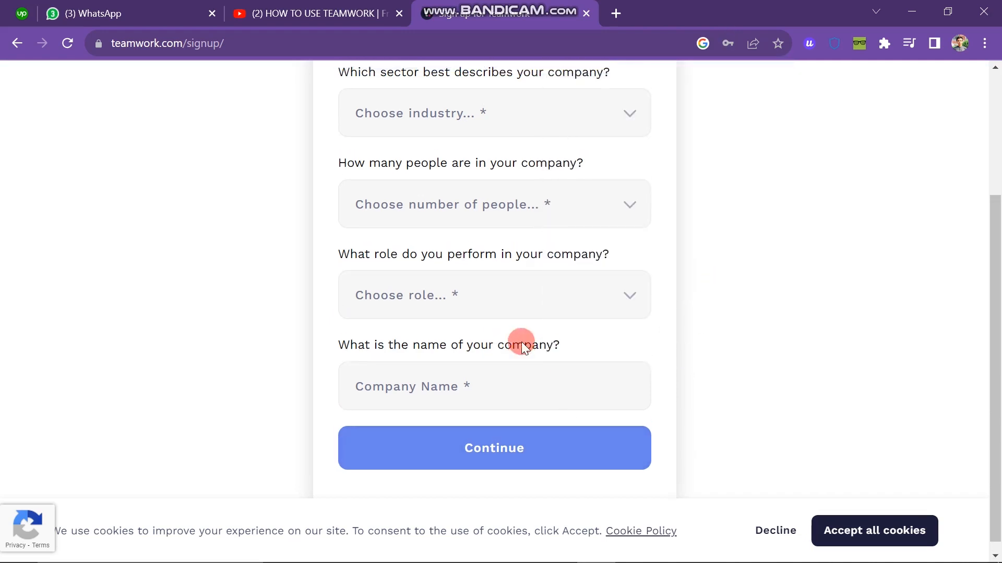
scroll(231, 202, "down", 1)
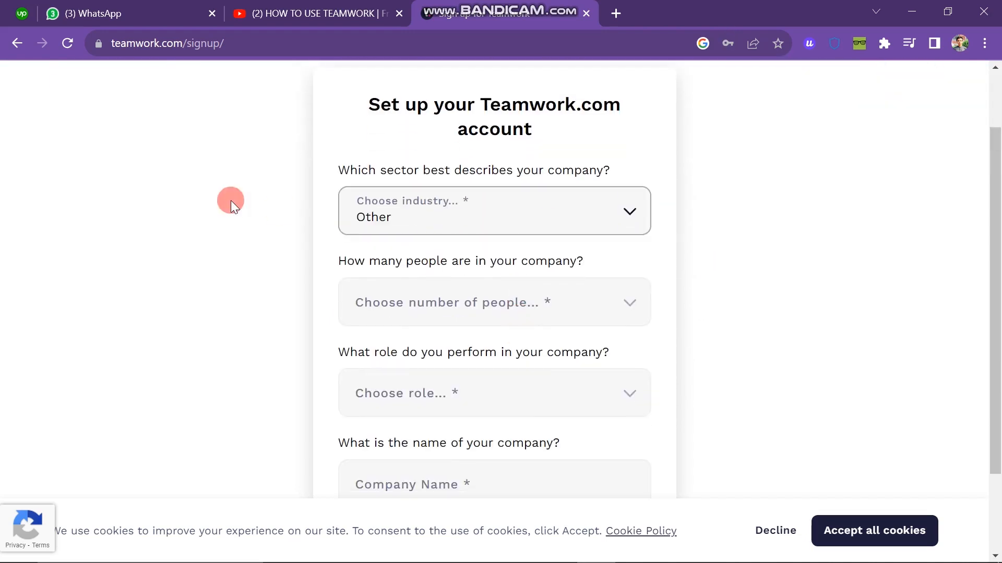
left_click(484, 220)
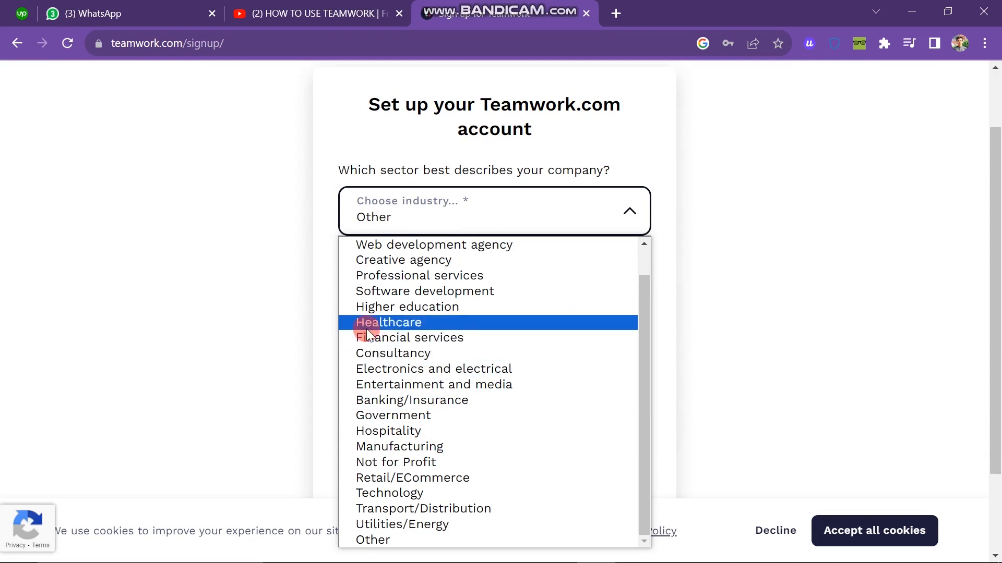
left_click(396, 245)
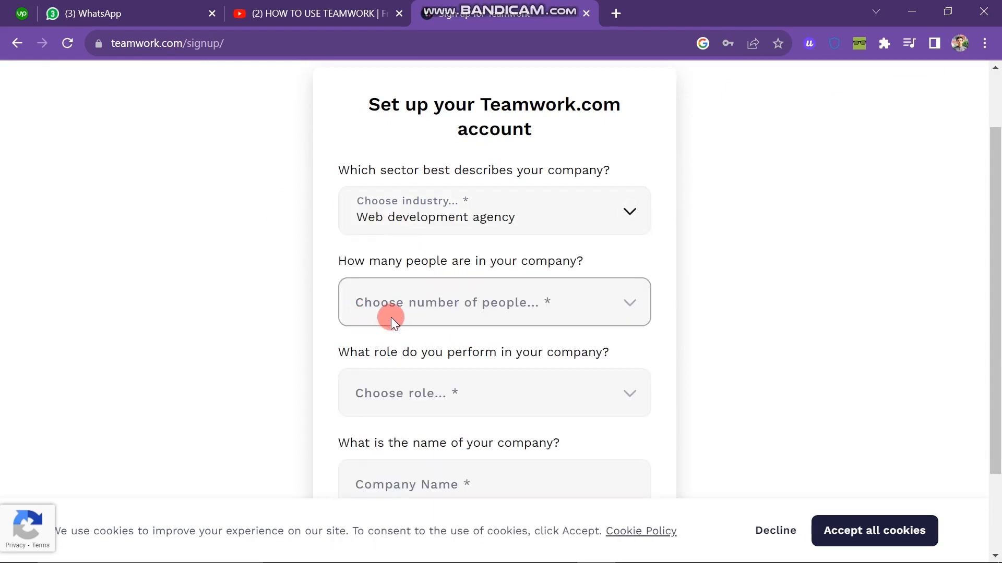
left_click(466, 302)
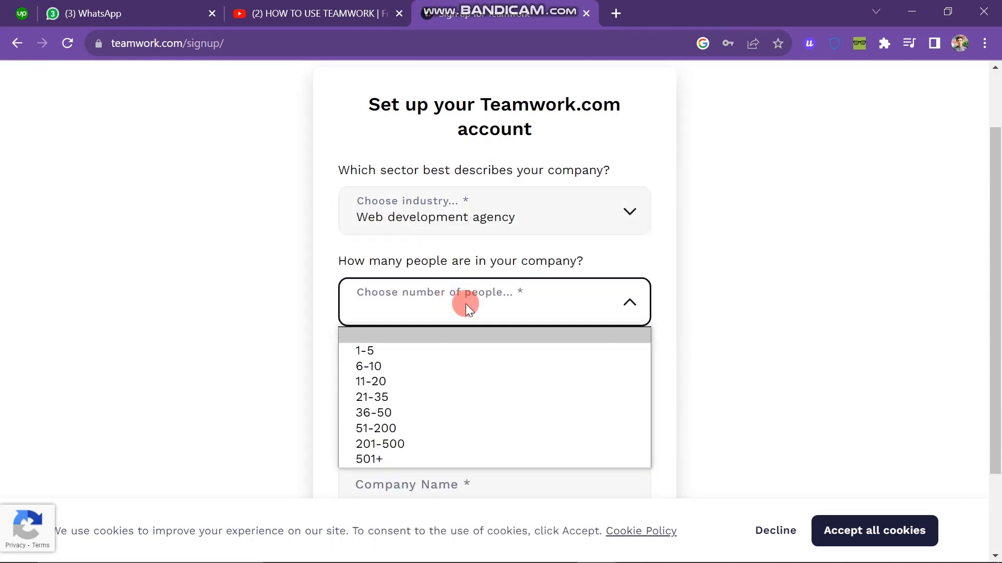
left_click(389, 352)
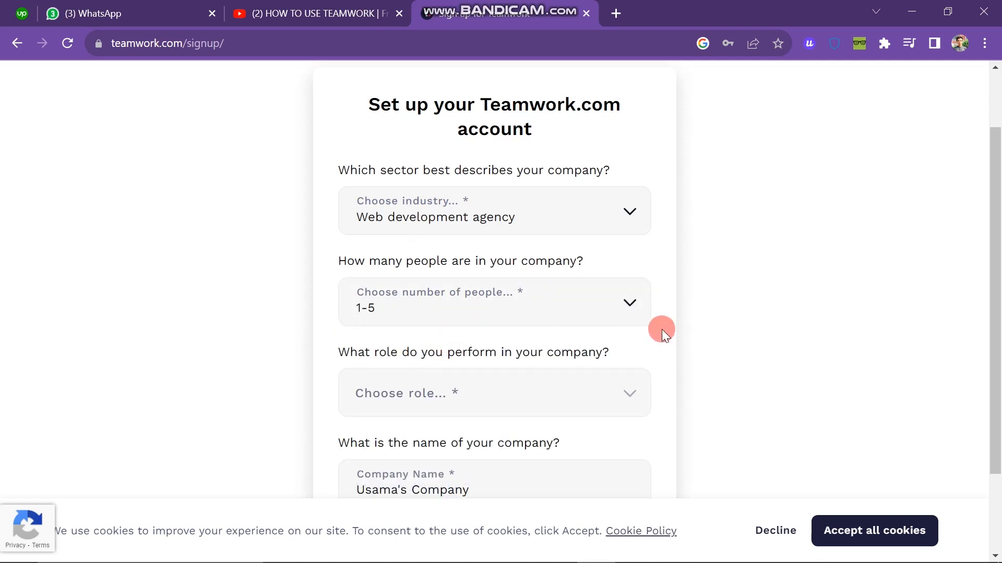
Step: Choose Team Member as the role, clear the old company name, and submit the company details
scroll(662, 334, "down", 1)
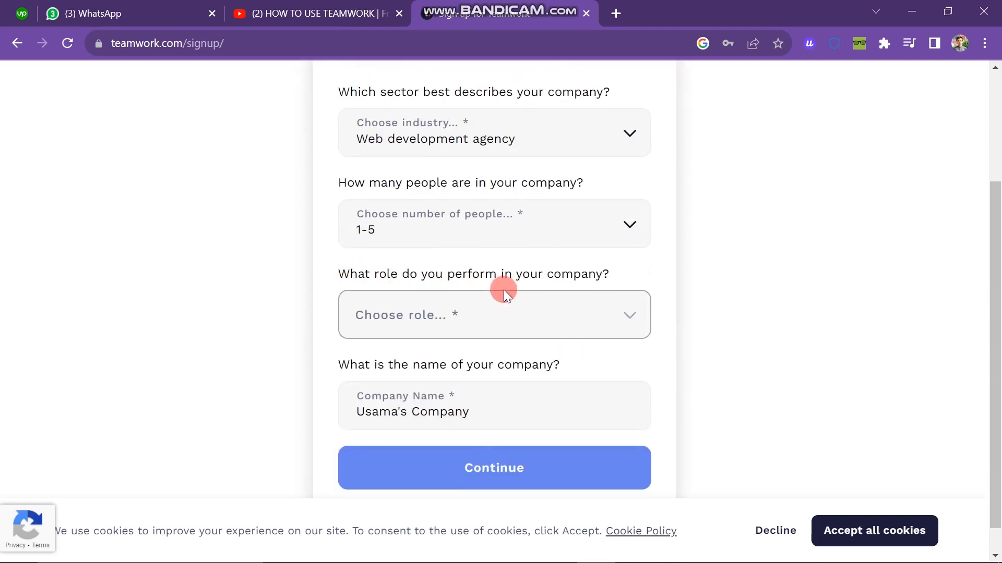
left_click(519, 315)
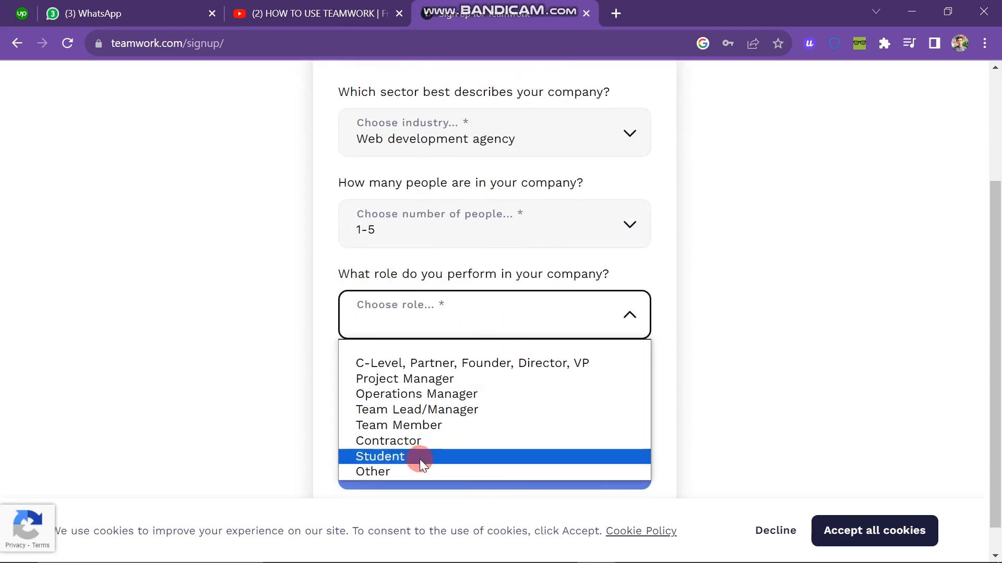
left_click(433, 425)
scroll(496, 396, "down", 1)
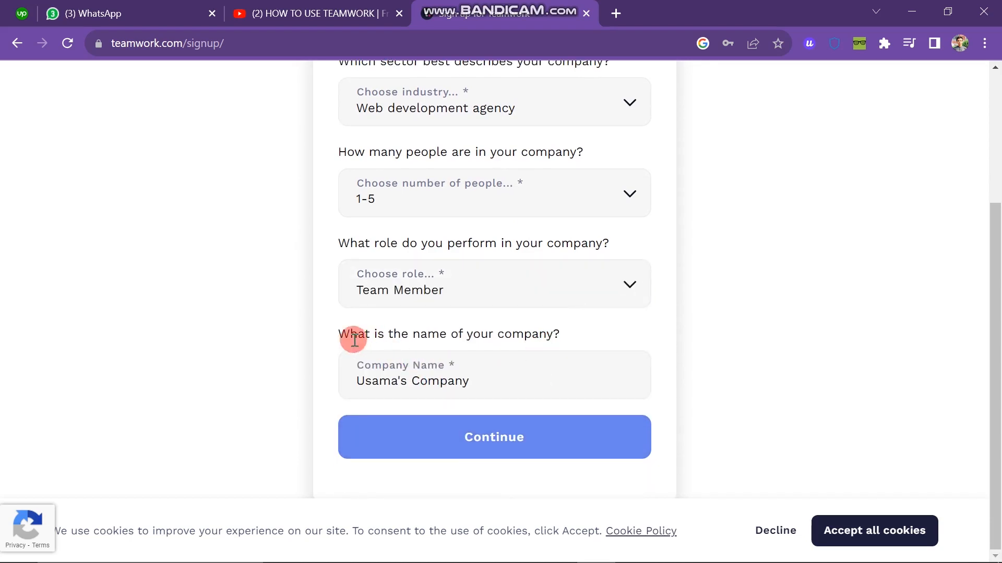
left_click_drag(339, 334, 407, 337)
left_click_drag(505, 341, 559, 381)
left_click(424, 381)
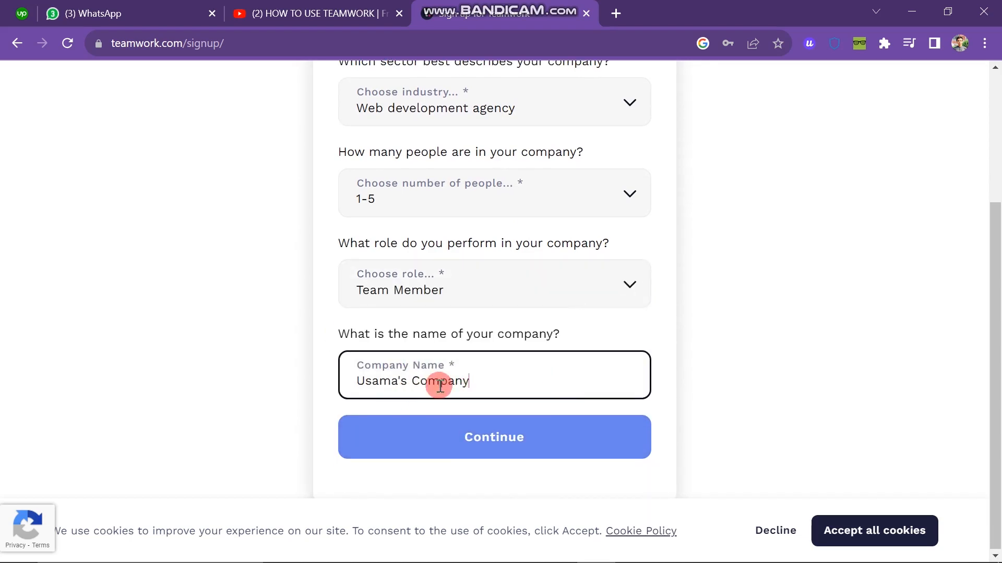
left_click_drag(463, 380, 345, 384)
key("BackSpace")
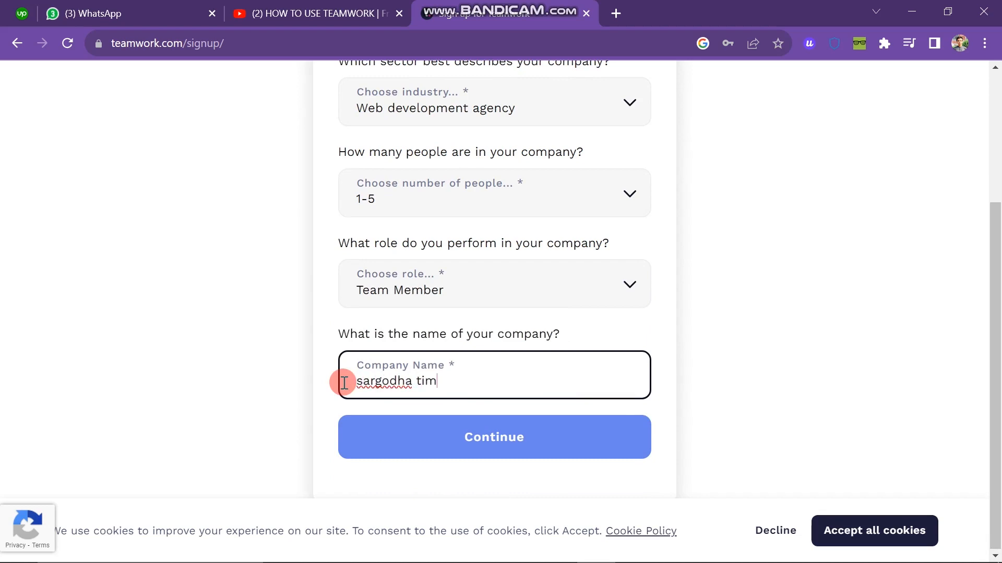
left_click(553, 454)
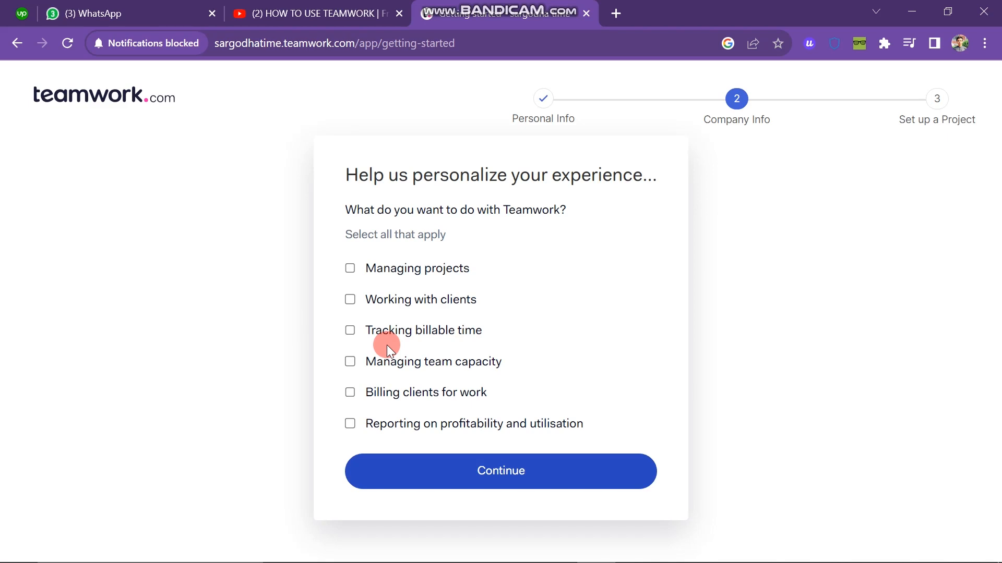
Step: Select Managing projects as the team's goal and continue
left_click(569, 478)
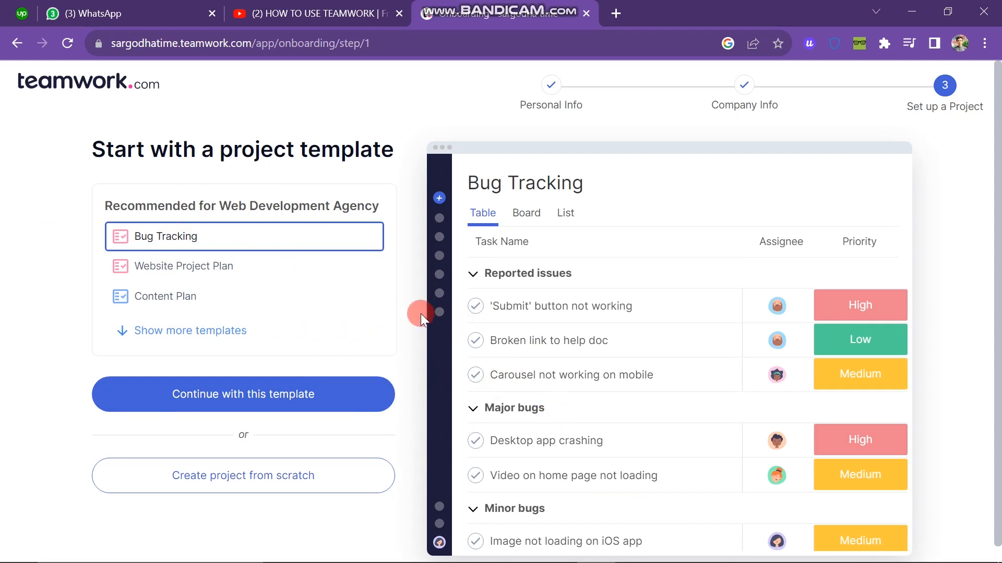
Step: Choose the Content Plan template after previewing it as a board and a list
left_click(381, 313)
left_click(533, 213)
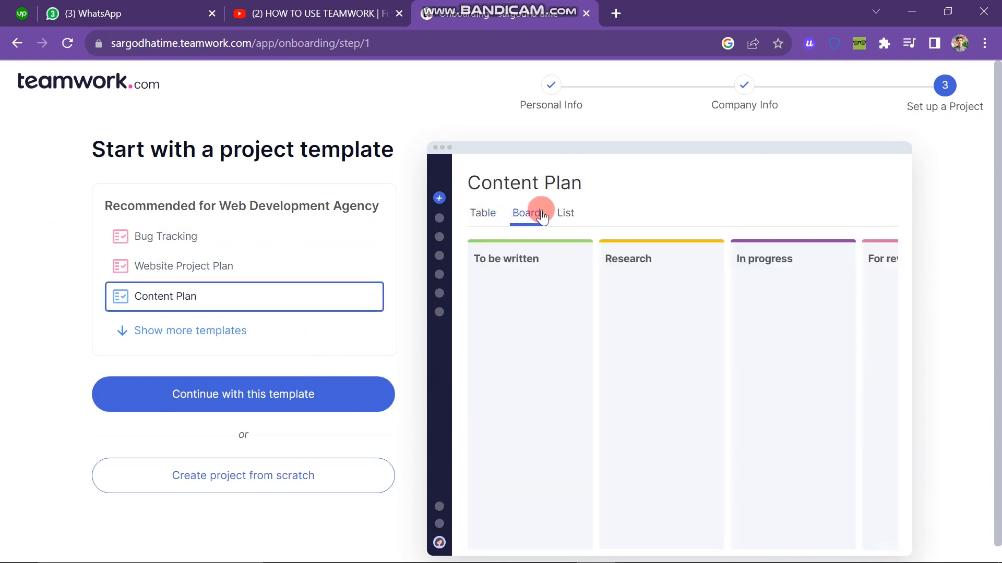
left_click(568, 214)
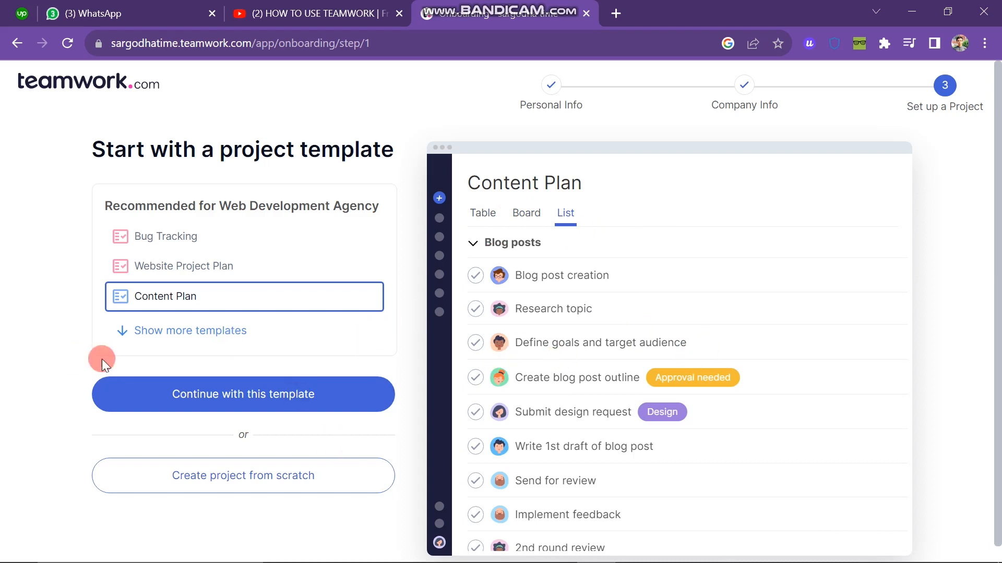
left_click(246, 395)
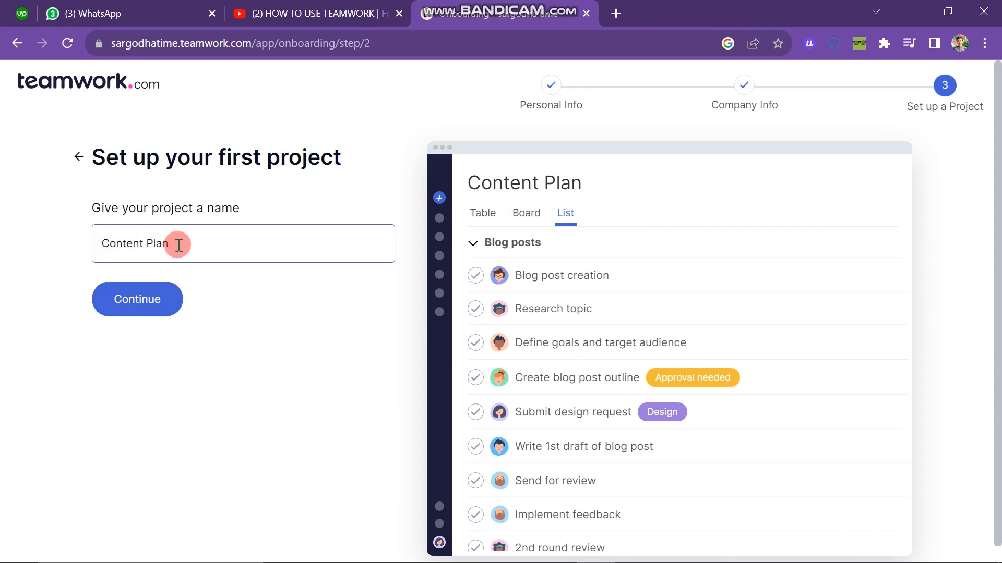
Step: Keep 'Content Plan' as the project name, use Board view, and skip inviting teammates
left_click(160, 302)
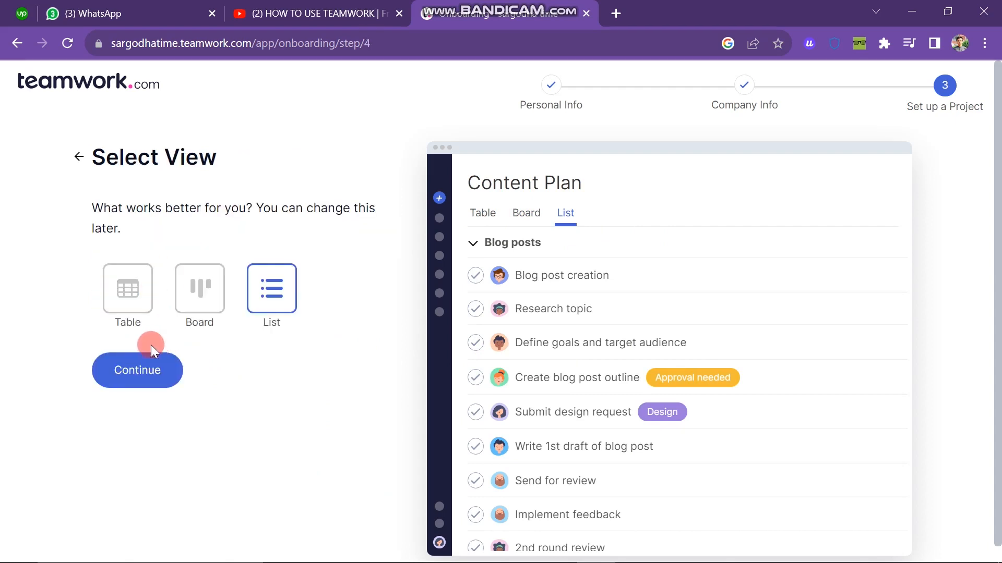
left_click(204, 302)
left_click(127, 285)
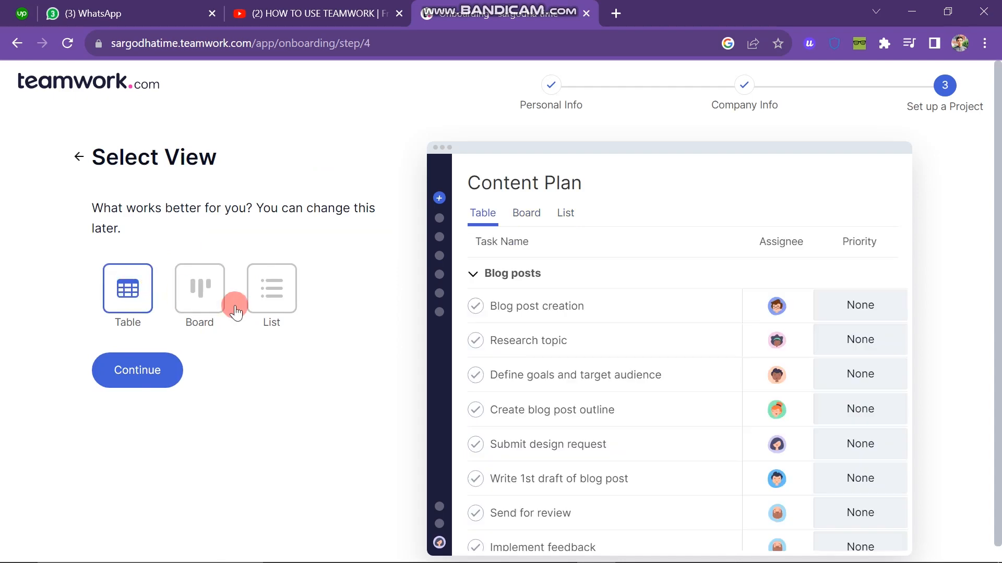
left_click(199, 290)
left_click(153, 368)
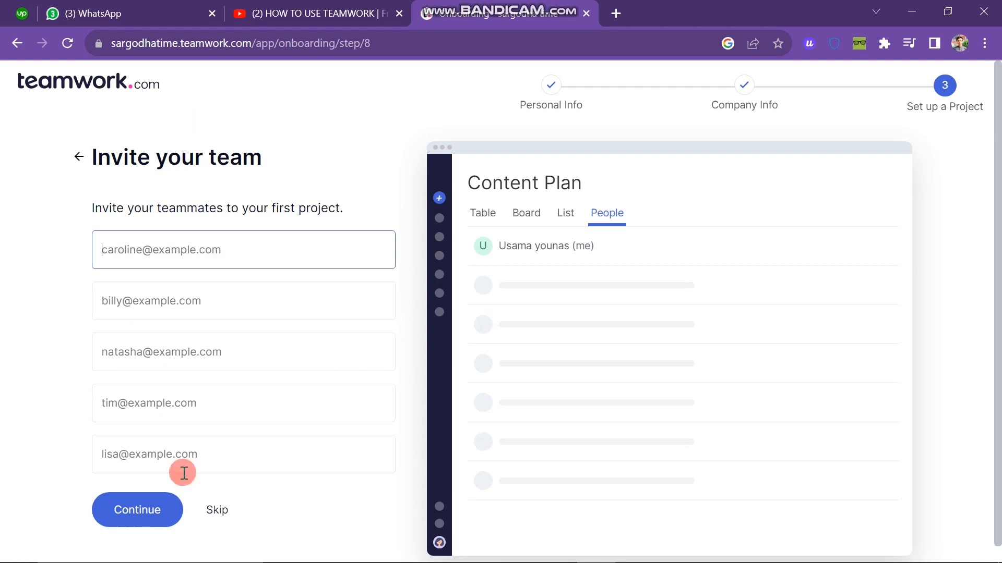
left_click(232, 524)
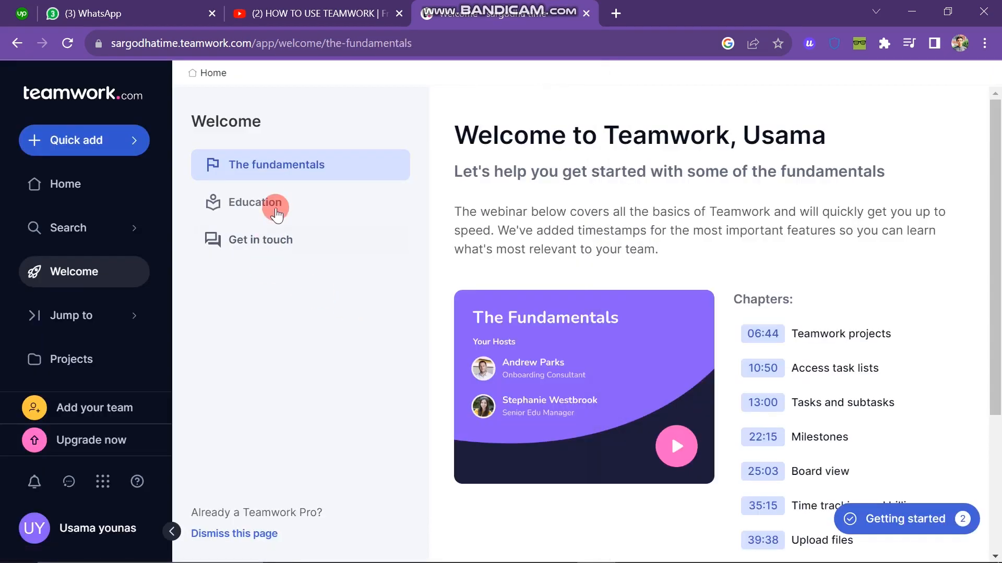
Step: Visit the Education page, expand the sidebar's extra sections, then go to Home's My Work
left_click(244, 207)
scroll(109, 356, "down", 3)
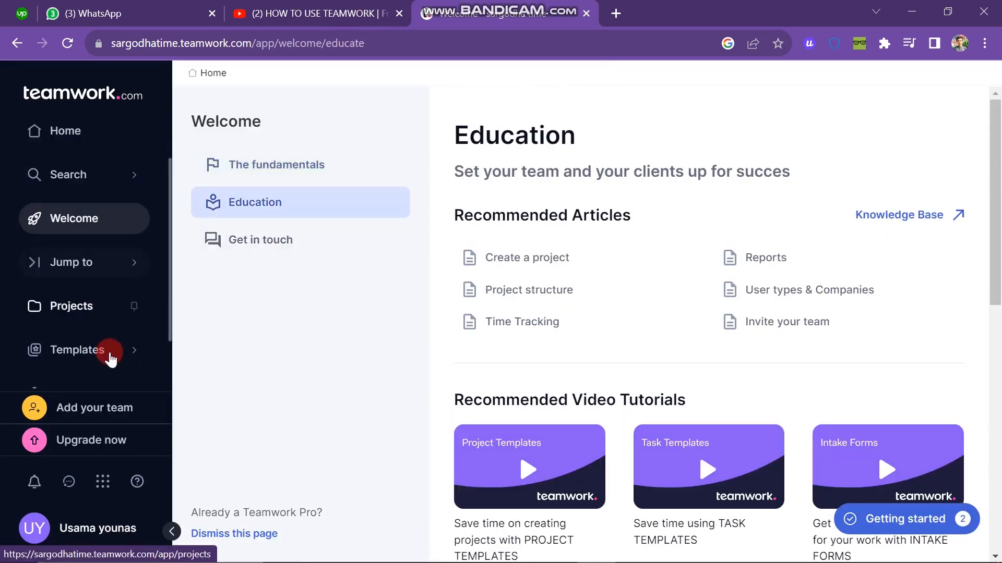
left_click(89, 374)
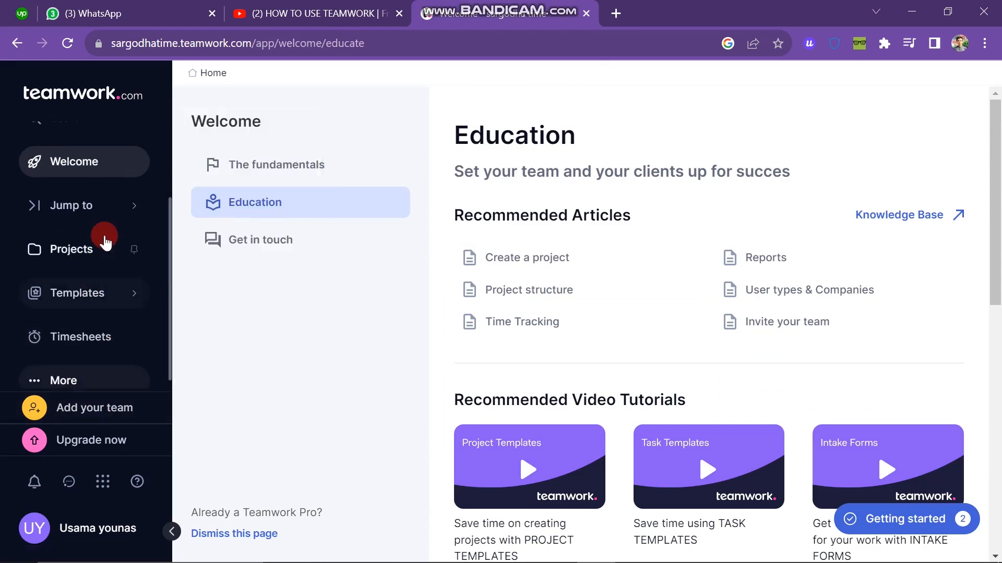
scroll(104, 236, "up", 3)
left_click(69, 181)
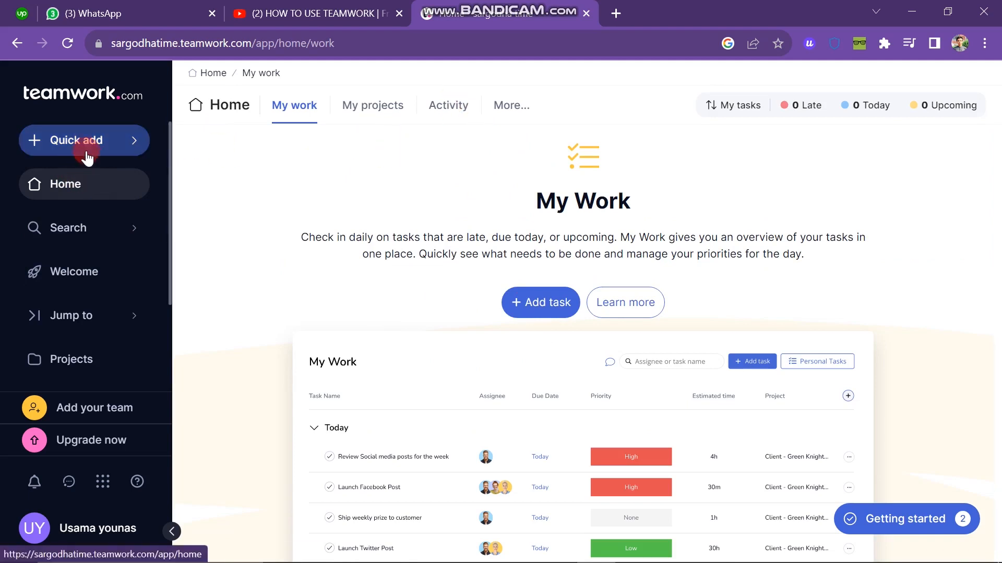
left_click(103, 148)
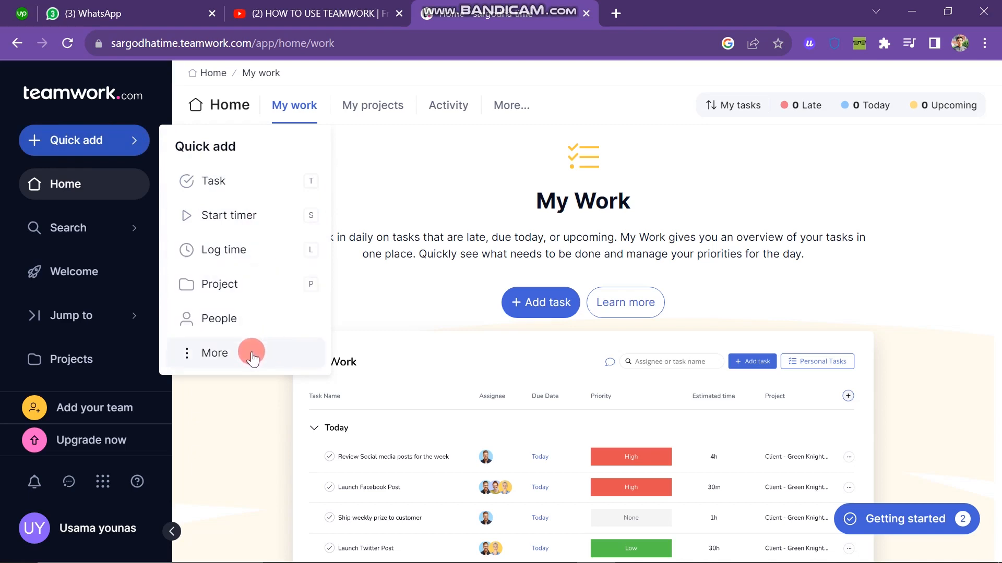
left_click(231, 356)
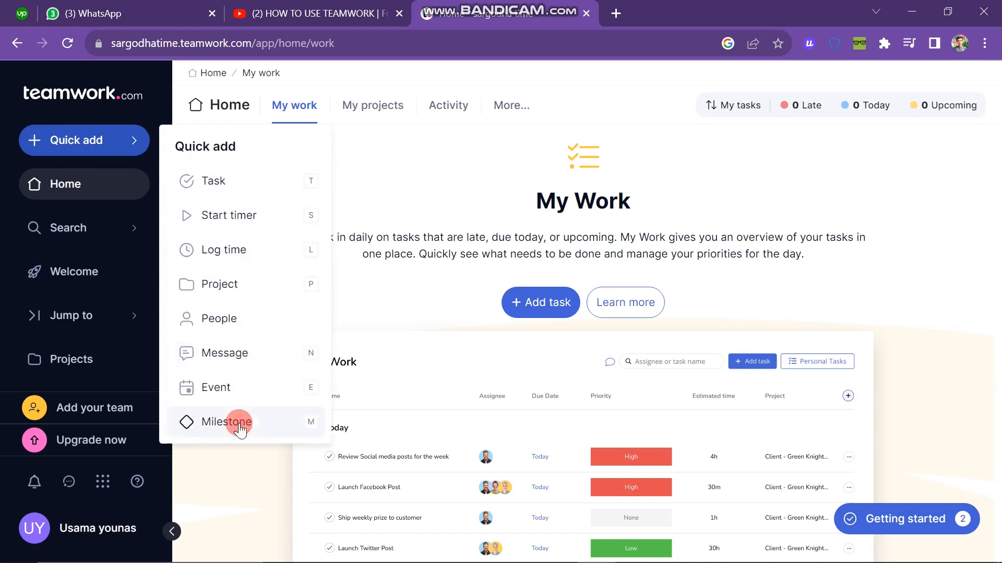
left_click(241, 458)
left_click(591, 189)
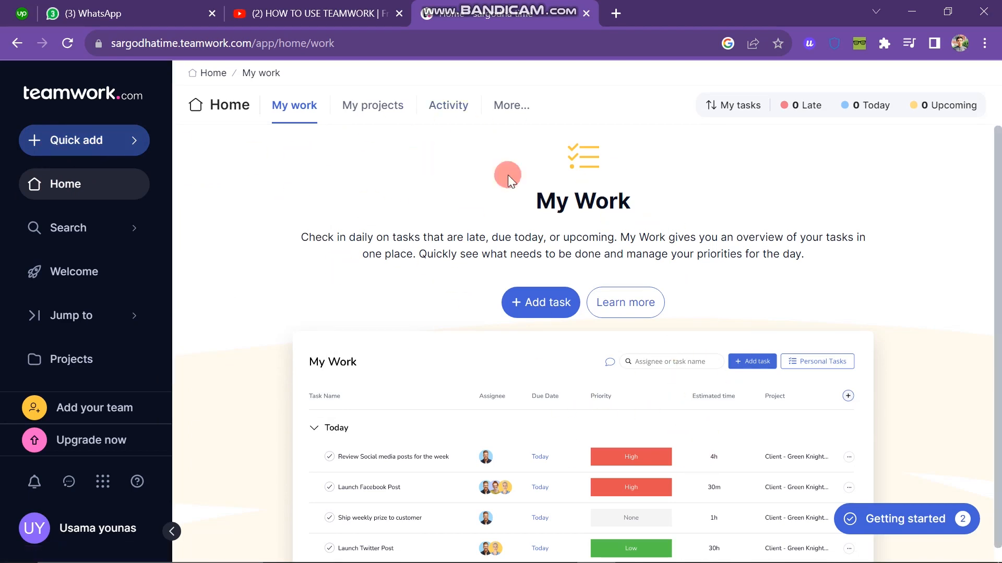
Step: Open and close search, then go from the Welcome page to the Education page
left_click(117, 230)
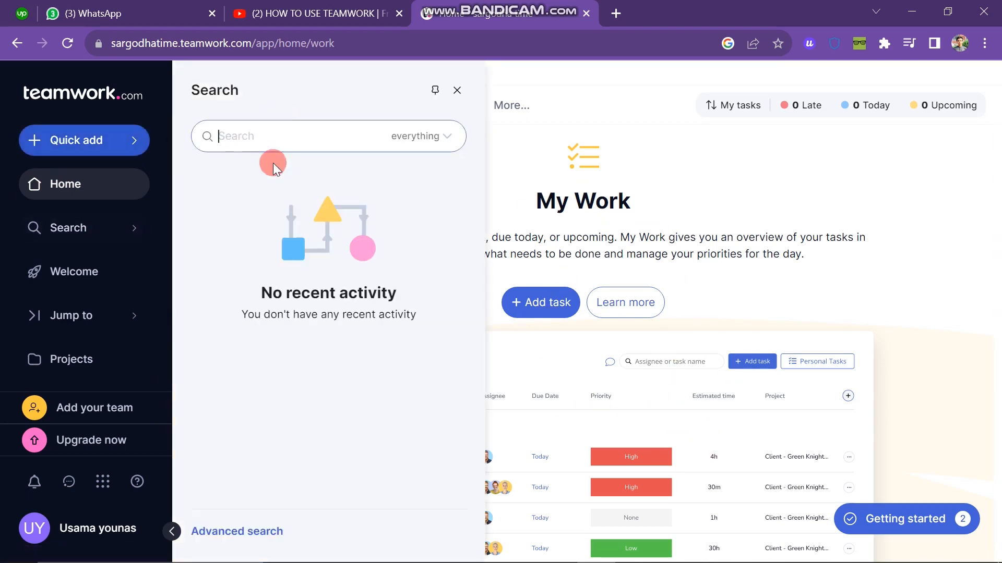
left_click(457, 90)
scroll(68, 209, "down", 2)
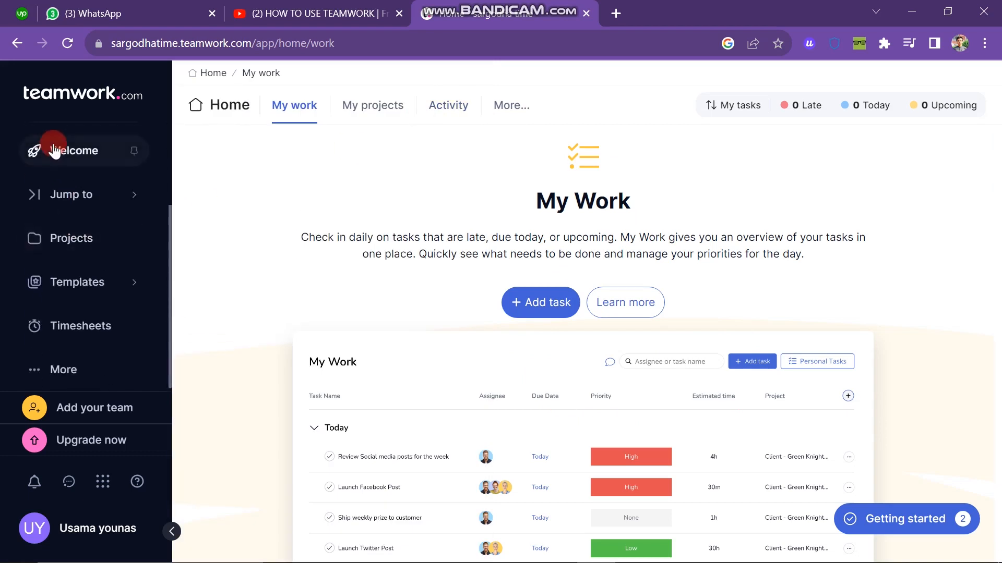
left_click(55, 151)
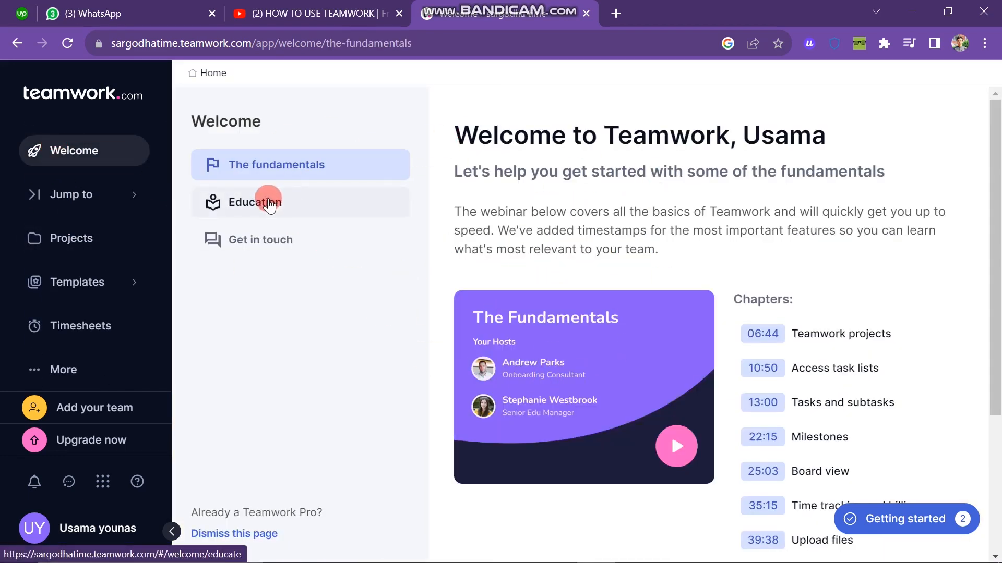
left_click(255, 209)
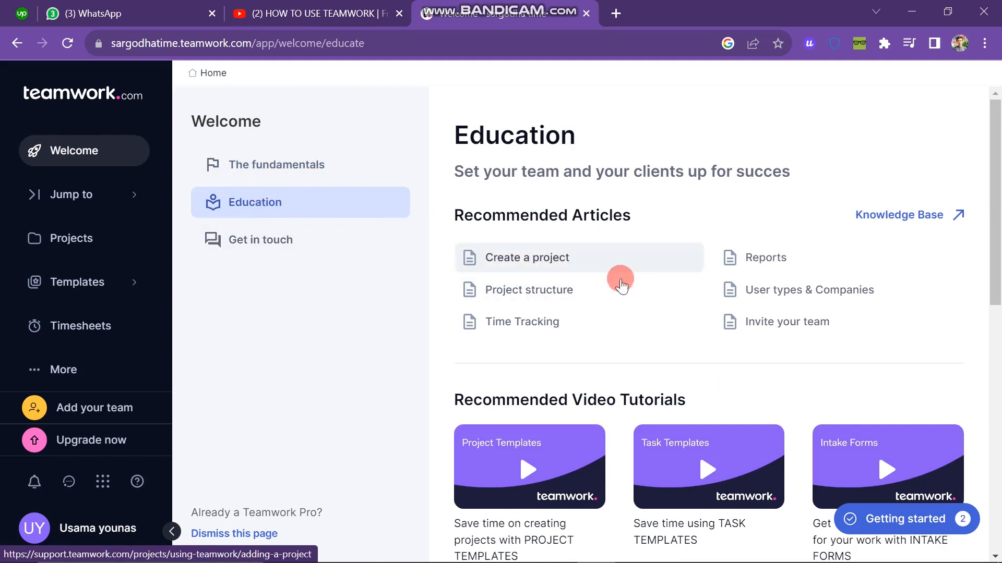
Step: Show the recent-projects panel listing Content Plan and bring up the teammate invite dialog
left_click(82, 201)
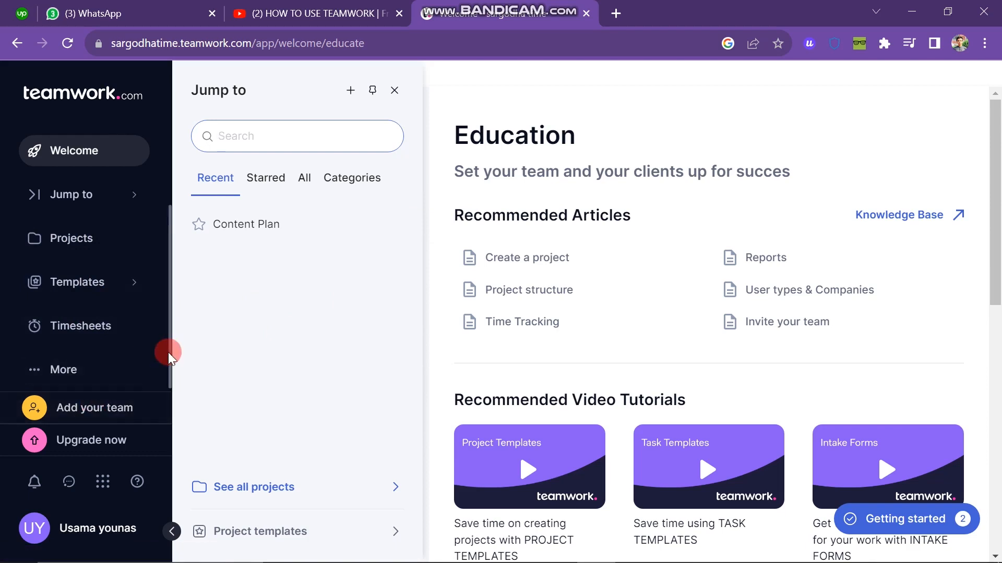
left_click(167, 367)
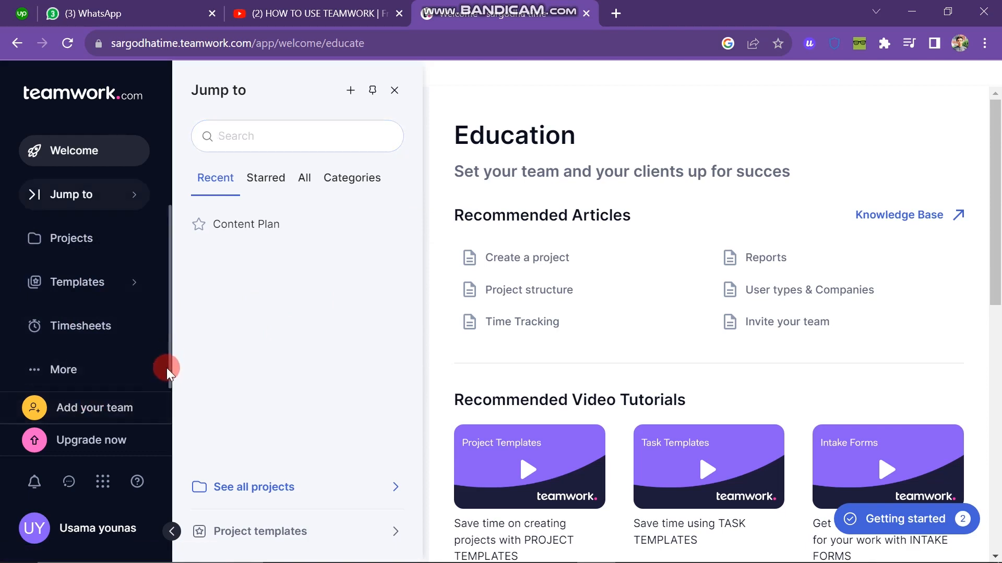
left_click(103, 420)
Step: Invite a teammate by e-mail to the Content Plan project, then reopen and close the invite form
left_click(440, 303)
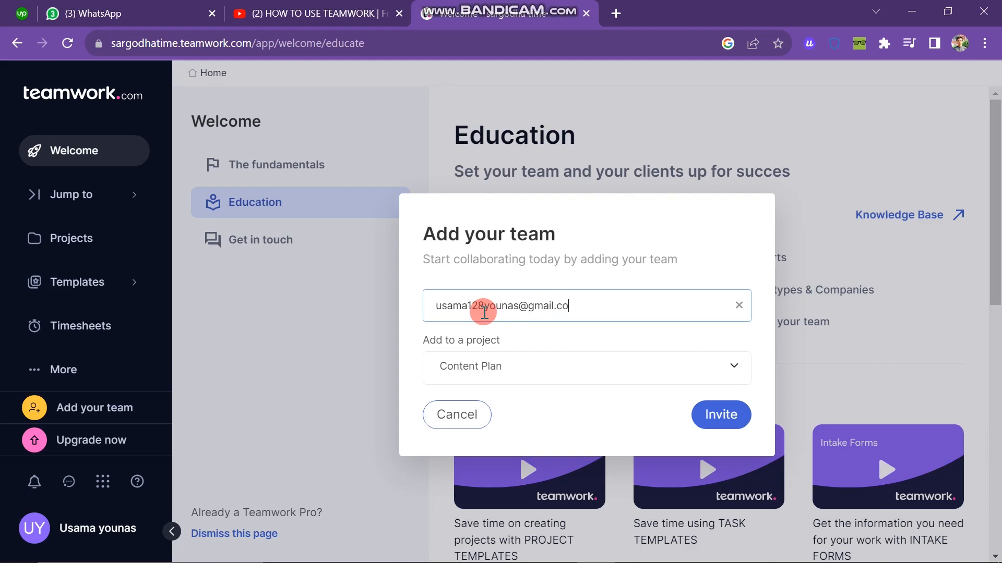
type("m")
key("Return")
left_click(554, 368)
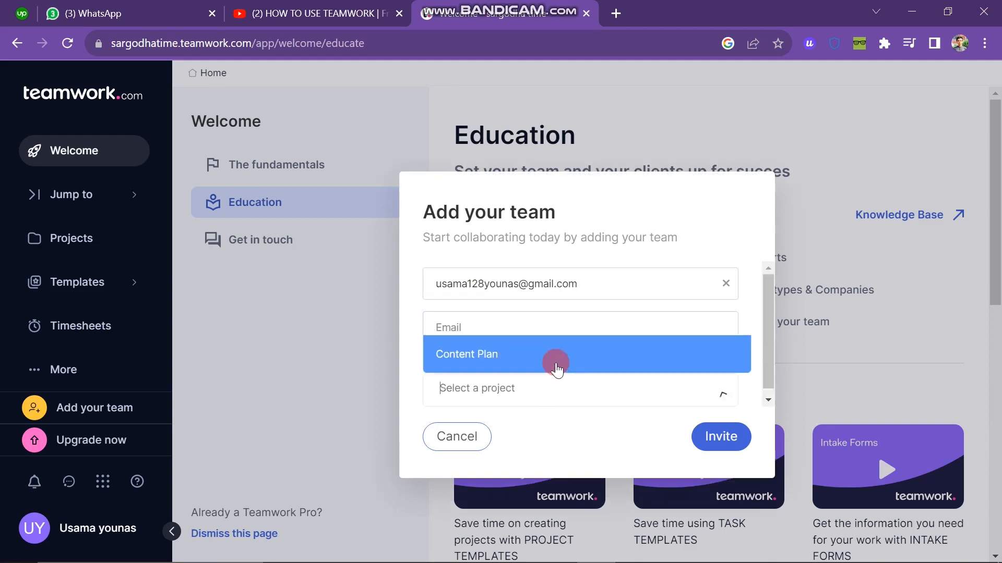
left_click(526, 354)
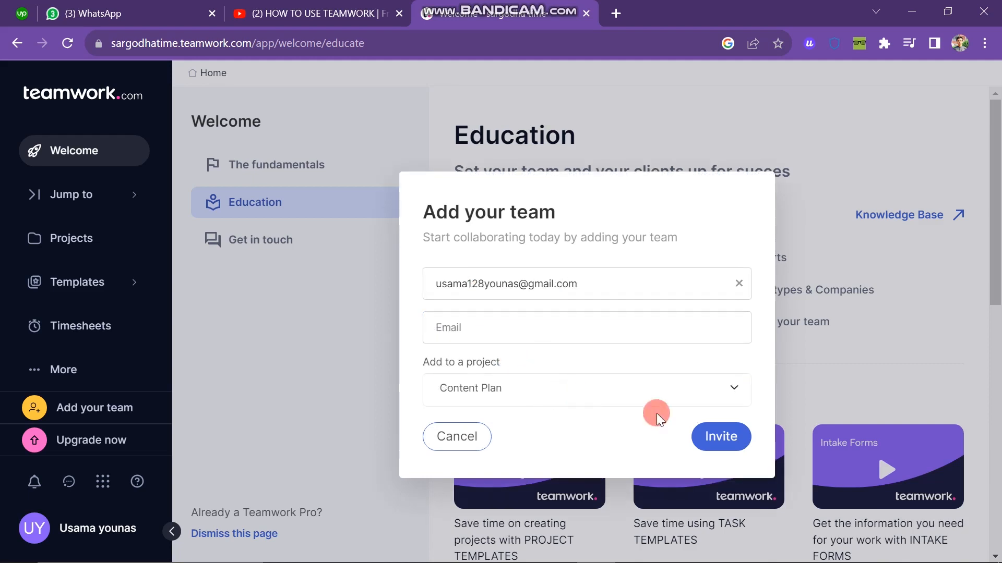
left_click(713, 436)
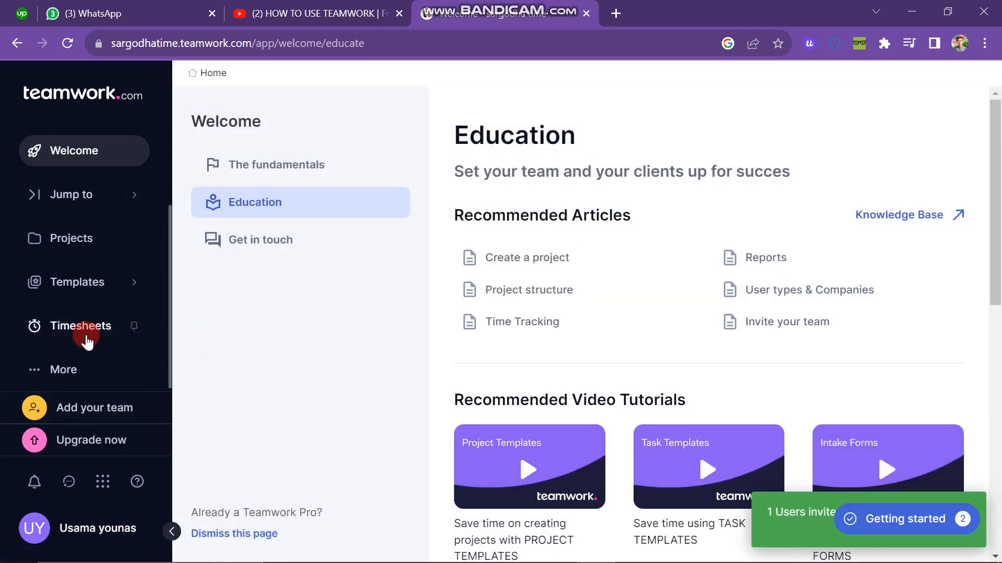
left_click(134, 412)
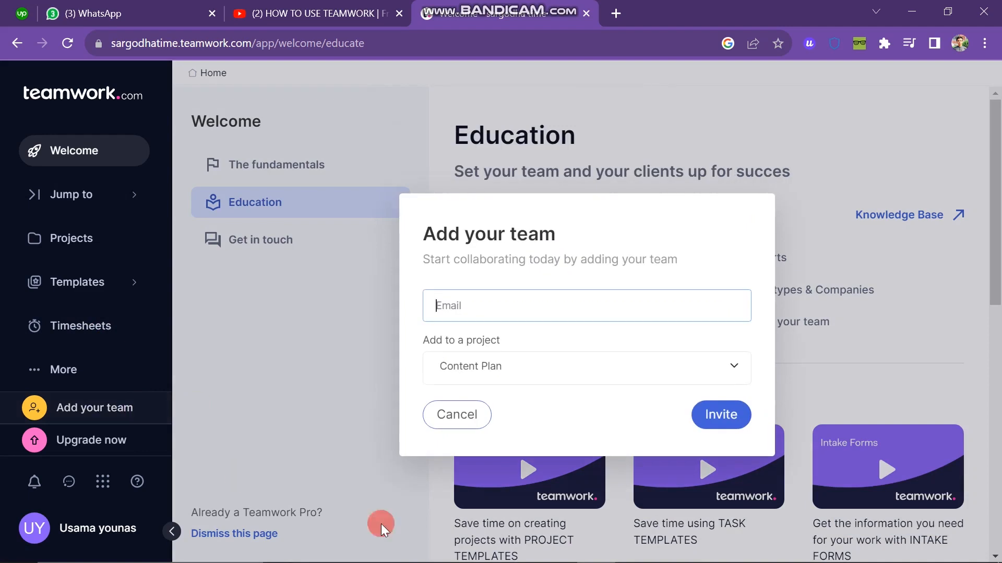
left_click(410, 416)
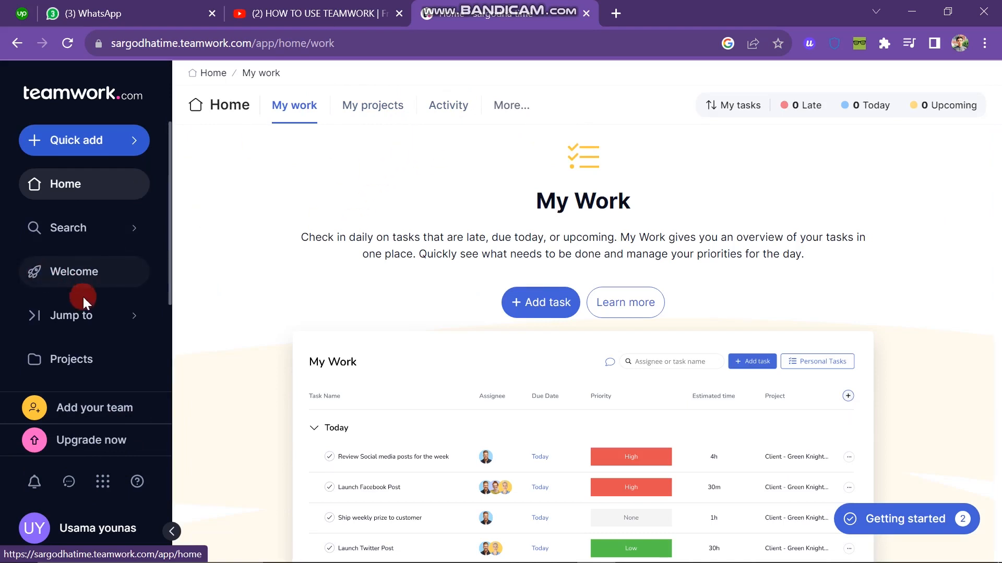
Step: Look through the Quick add options on Home, then close them
scroll(82, 312, "down", 2)
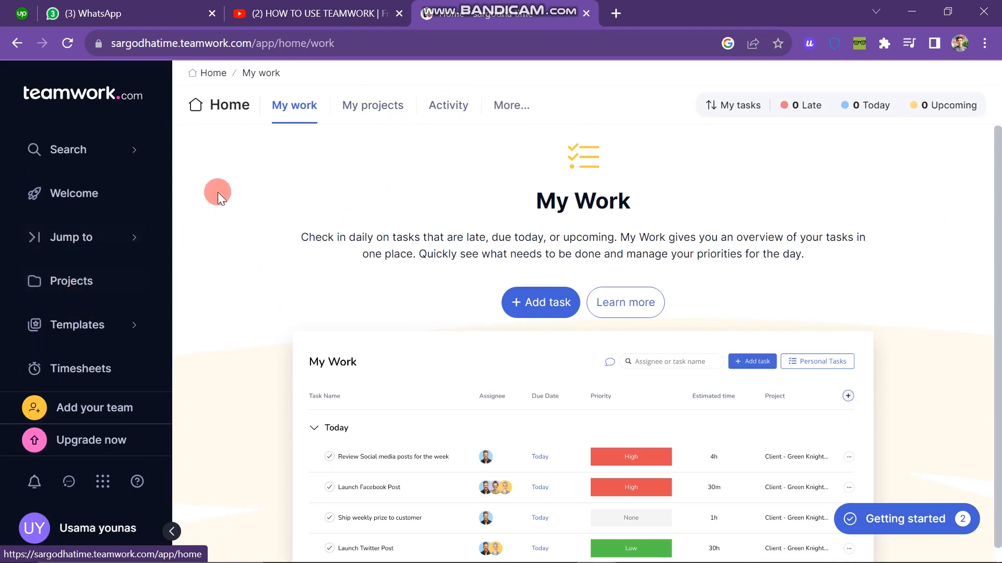
scroll(67, 267, "up", 2)
left_click(114, 140)
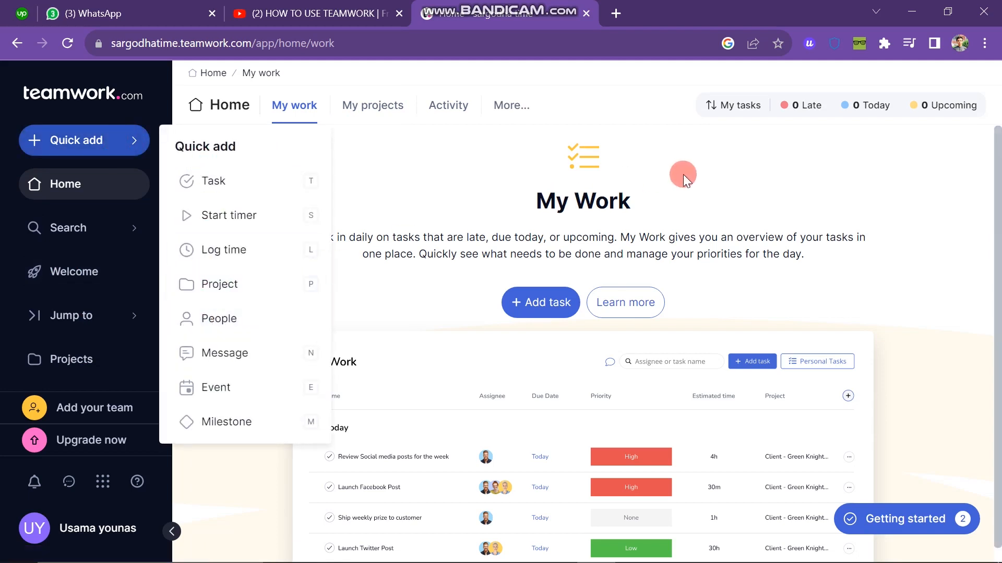
left_click(699, 192)
Step: Go from More to the full Inbox, then switch to the My projects overview
left_click(508, 106)
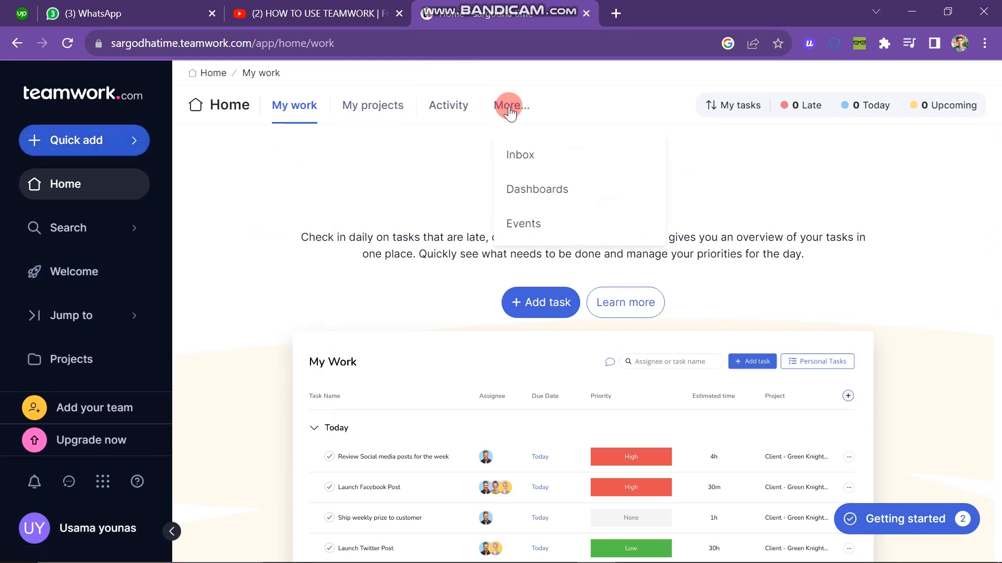
left_click(527, 167)
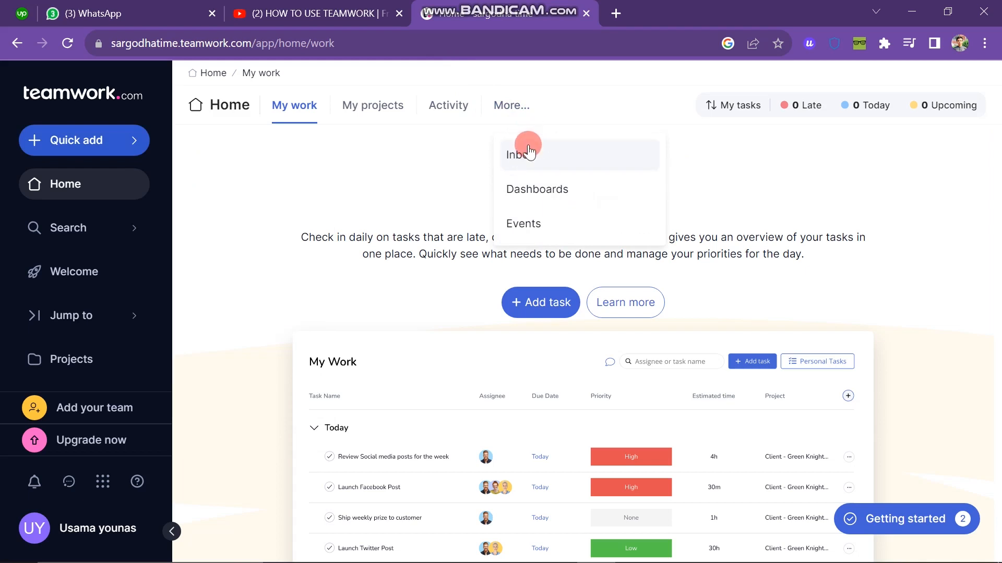
left_click(528, 144)
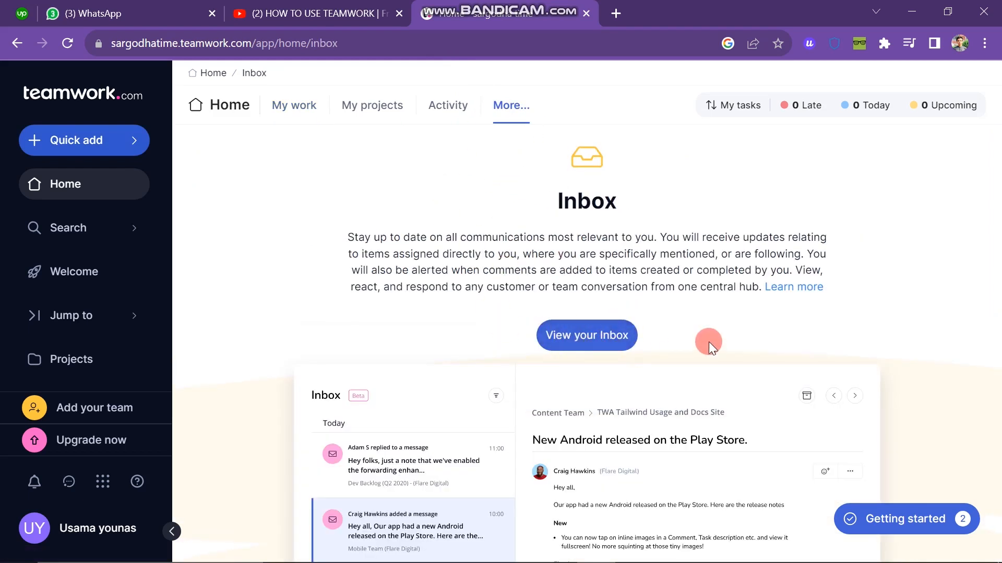
left_click(585, 340)
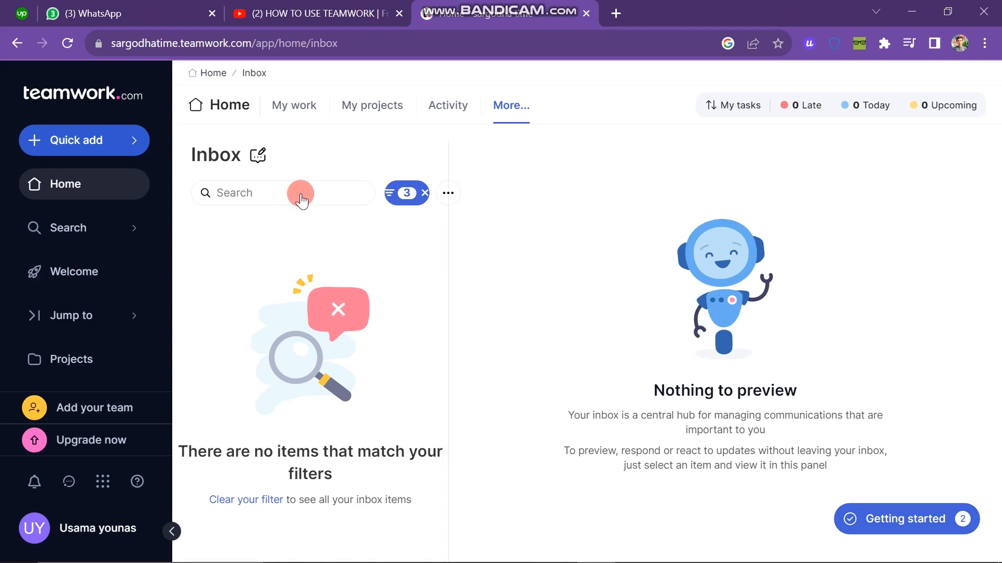
left_click(373, 106)
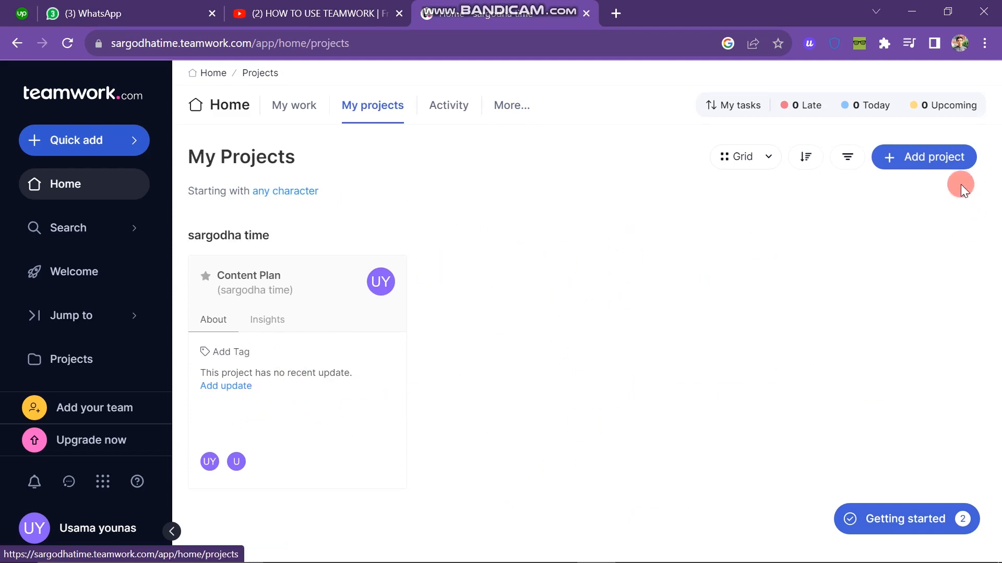
Step: Start a new project, stepping to the details page and back
left_click(940, 165)
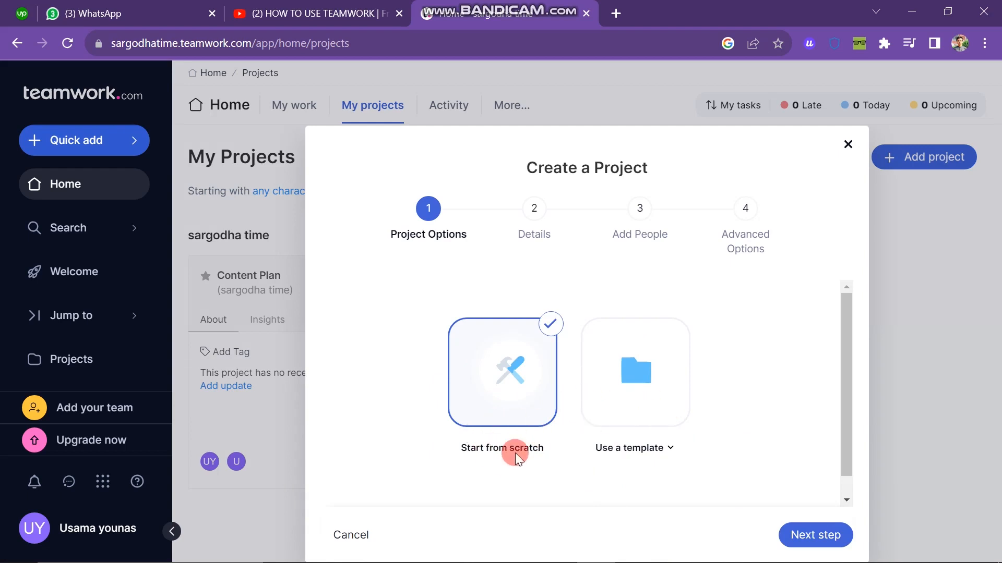
left_click(543, 235)
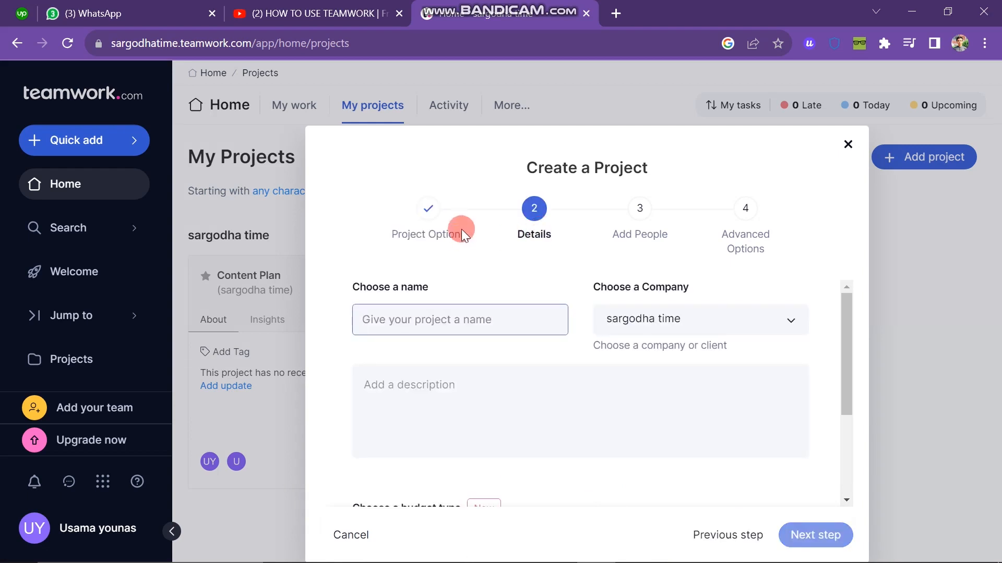
left_click(426, 210)
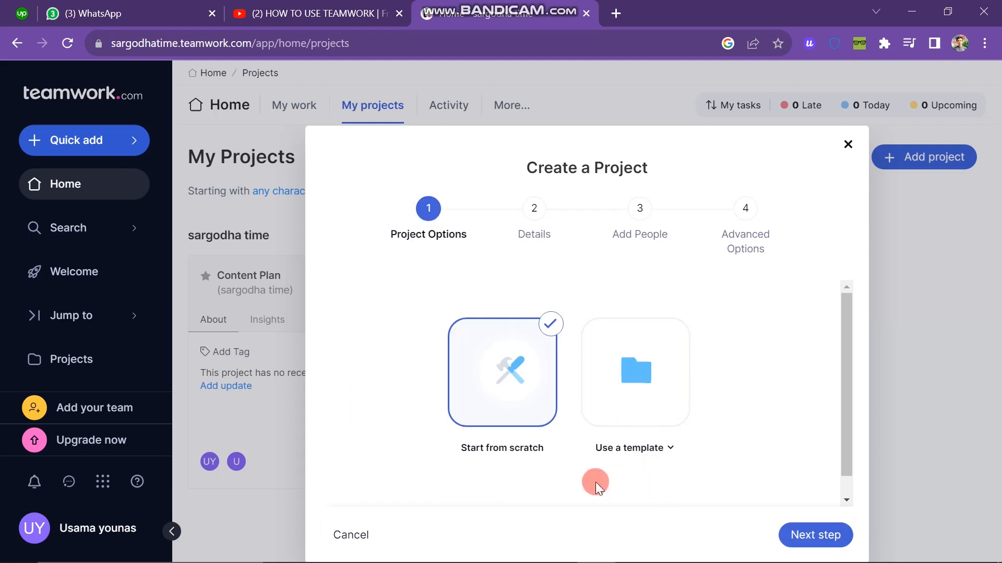
Step: Choose to base the project on a template and search templates for 'web'
left_click(634, 399)
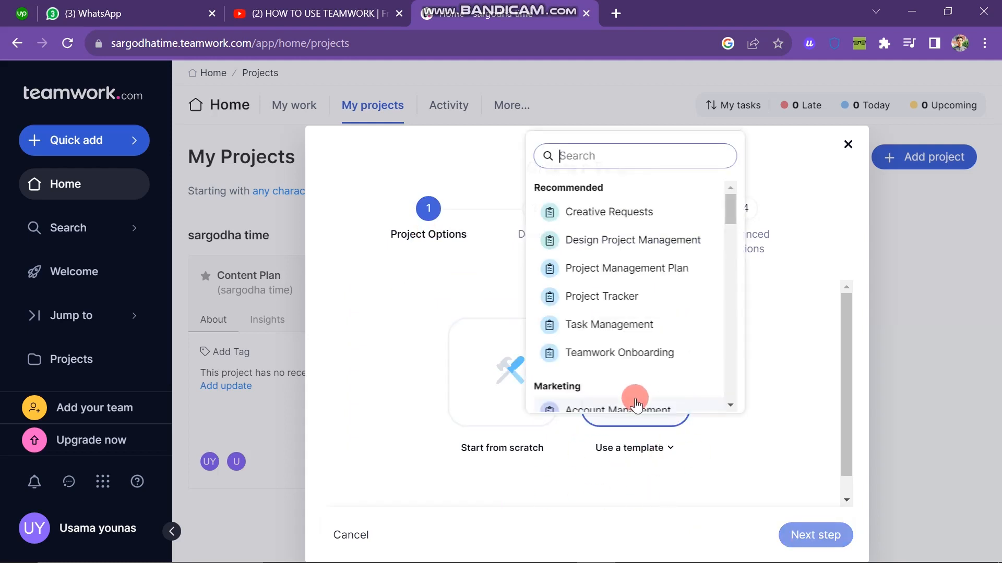
type("web")
scroll(600, 334, "down", 5)
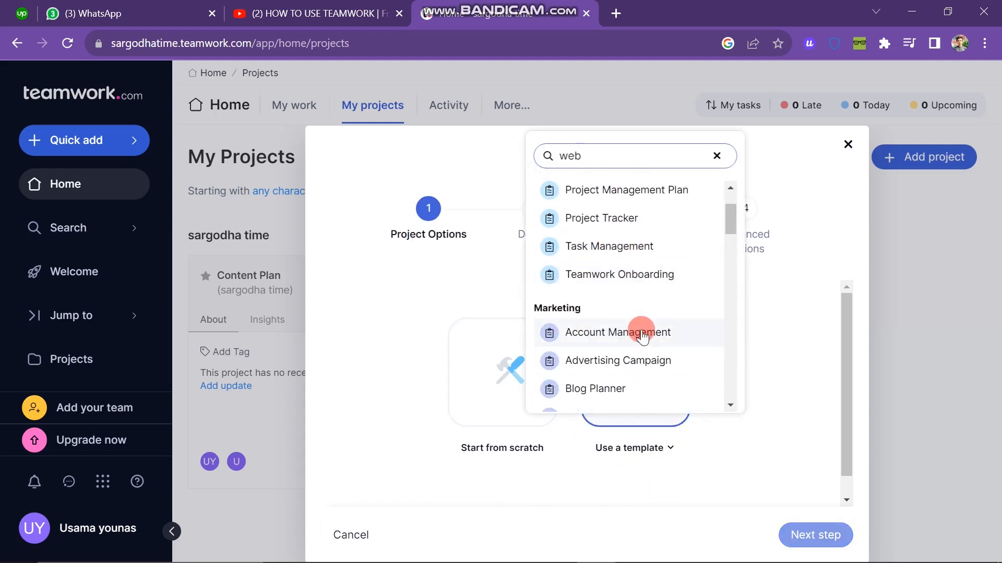
scroll(626, 342, "down", 2)
scroll(574, 318, "up", 6)
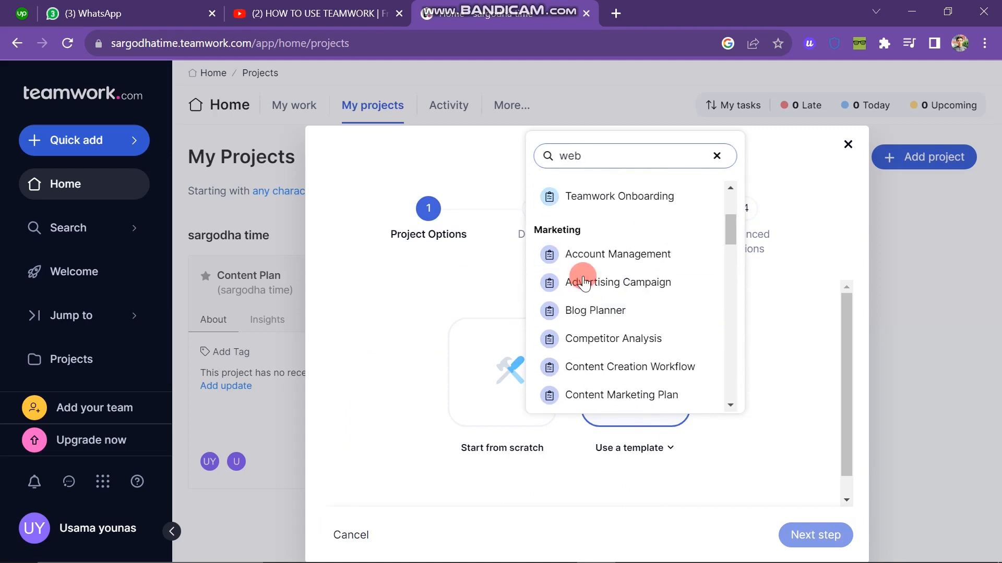
Step: Pick the Creative Requests template, keeping default weekend handling and Starts on as target date
left_click(610, 220)
left_click(495, 458)
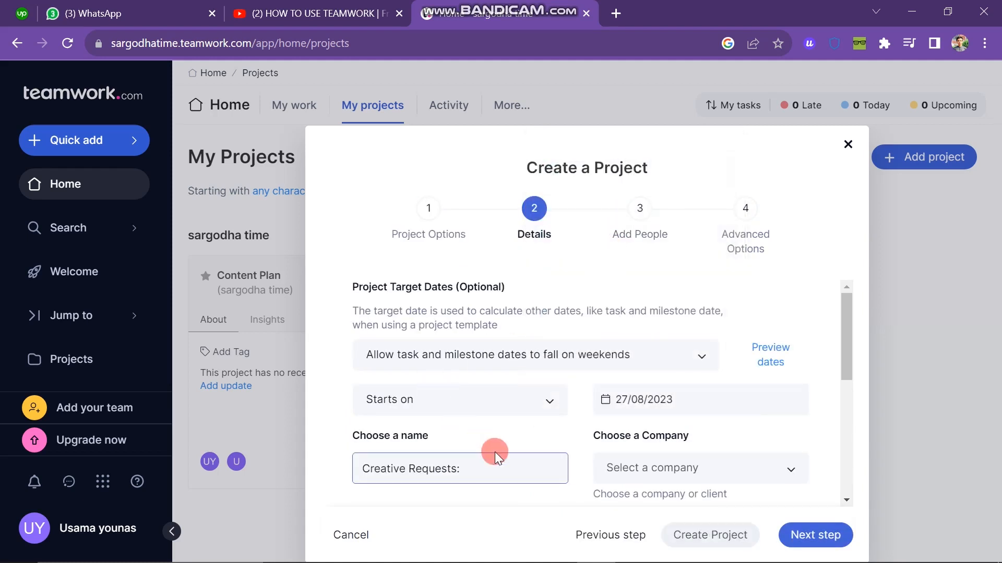
scroll(569, 407, "down", 4)
scroll(541, 337, "up", 4)
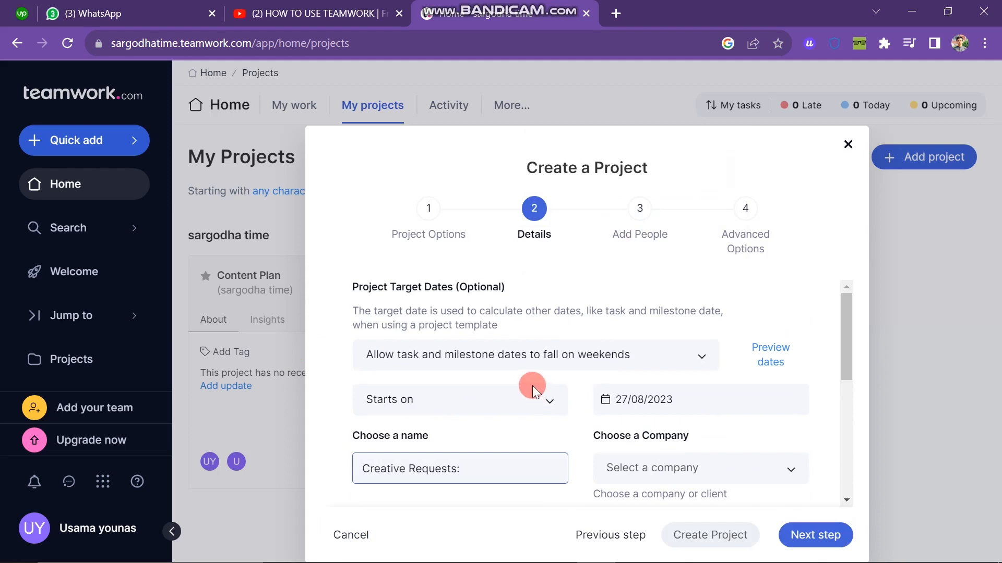
left_click_drag(352, 287, 536, 297)
left_click(542, 293)
left_click(549, 368)
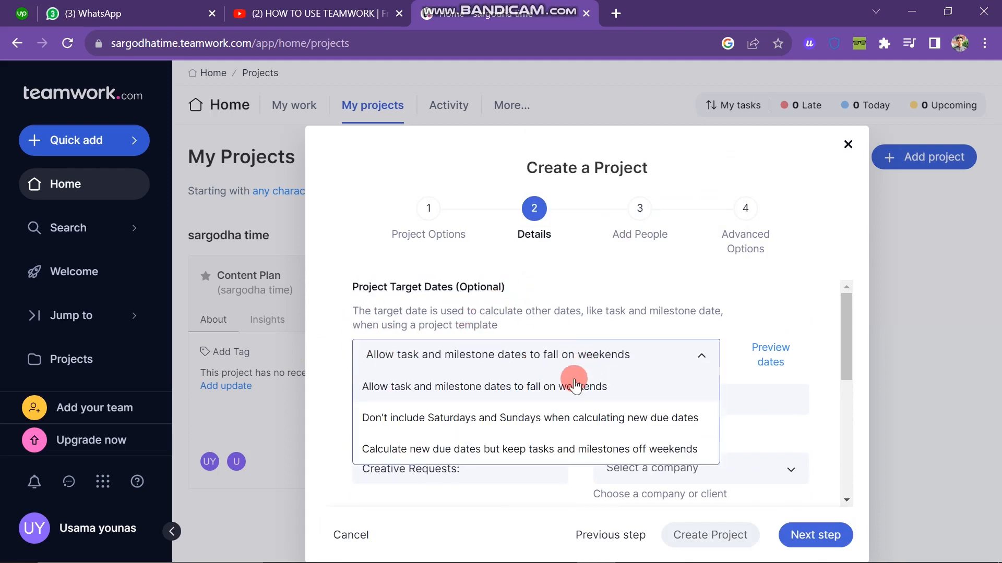
left_click(744, 373)
scroll(469, 334, "down", 1)
left_click(476, 326)
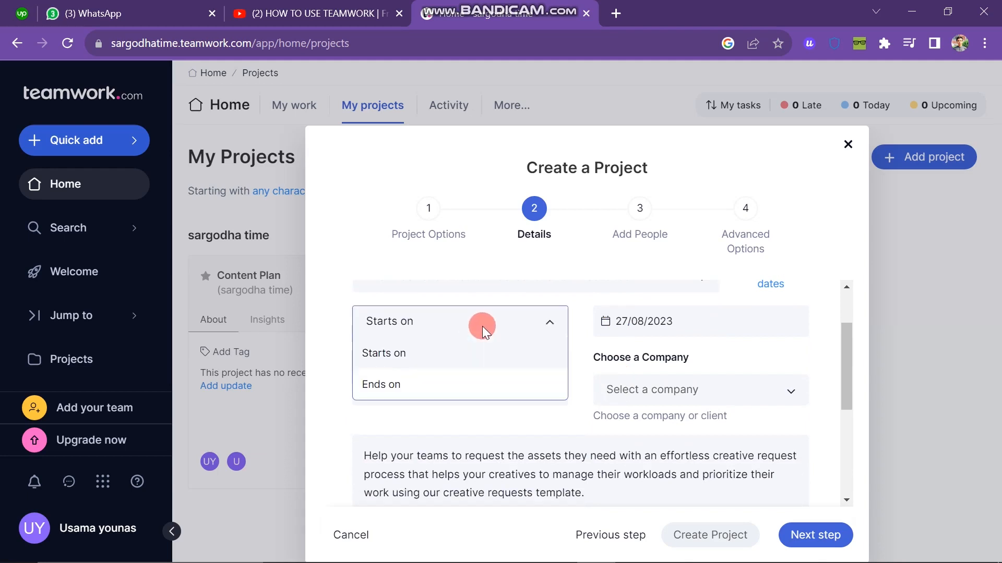
left_click(415, 358)
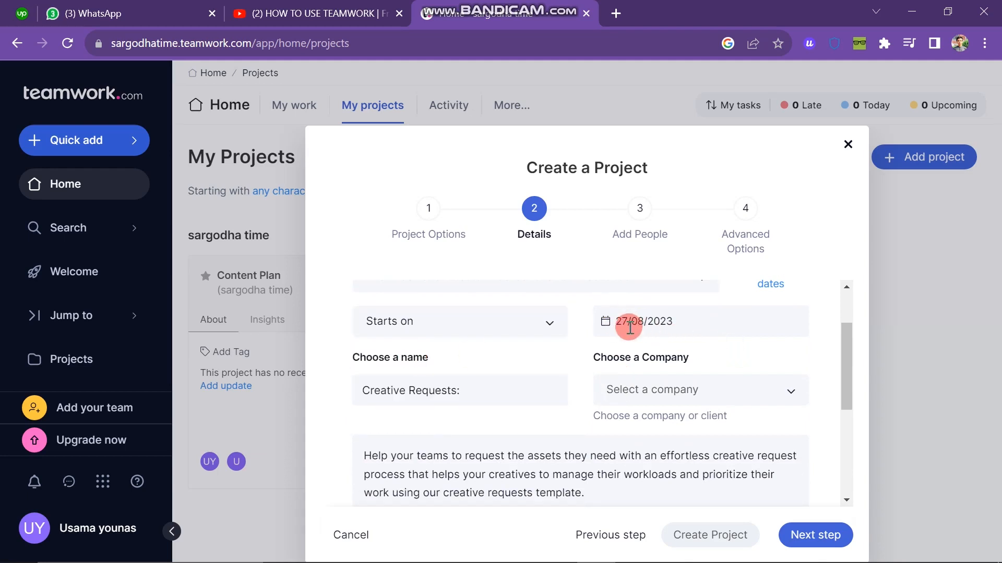
Step: Name the project 'first project' and assign it to the sargodha time company
left_click(444, 390)
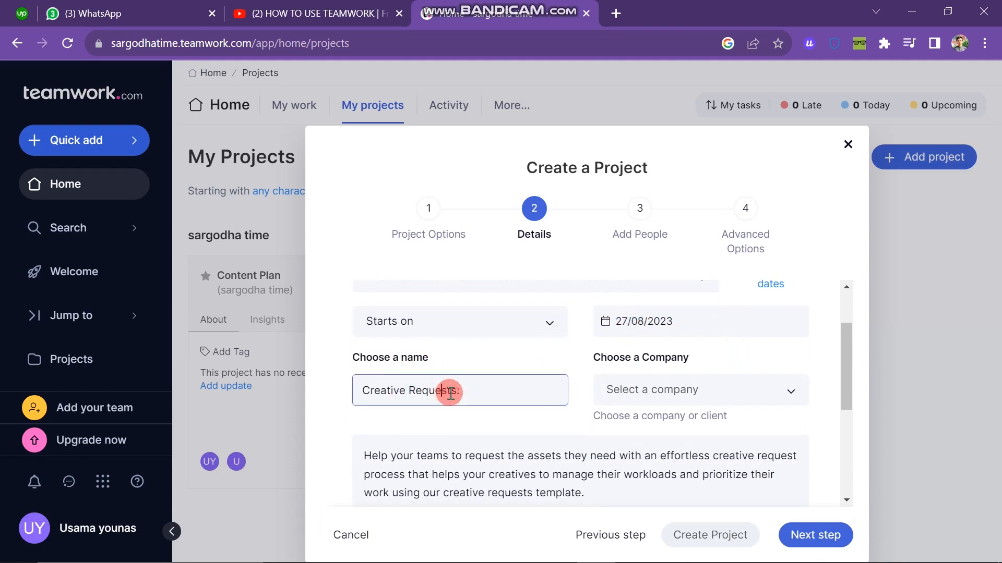
left_click_drag(474, 390, 365, 380)
key("BackSpace")
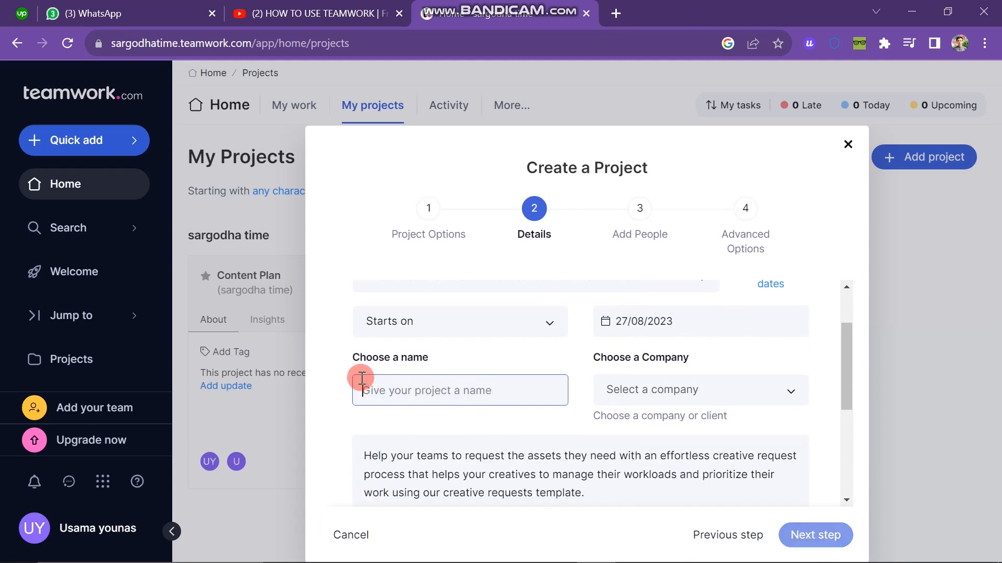
type("first project")
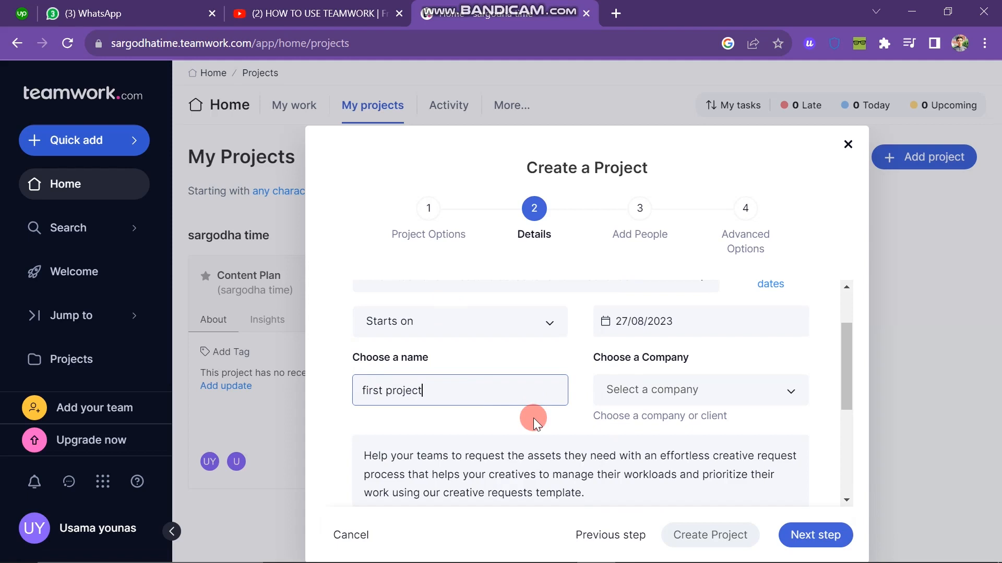
left_click(681, 400)
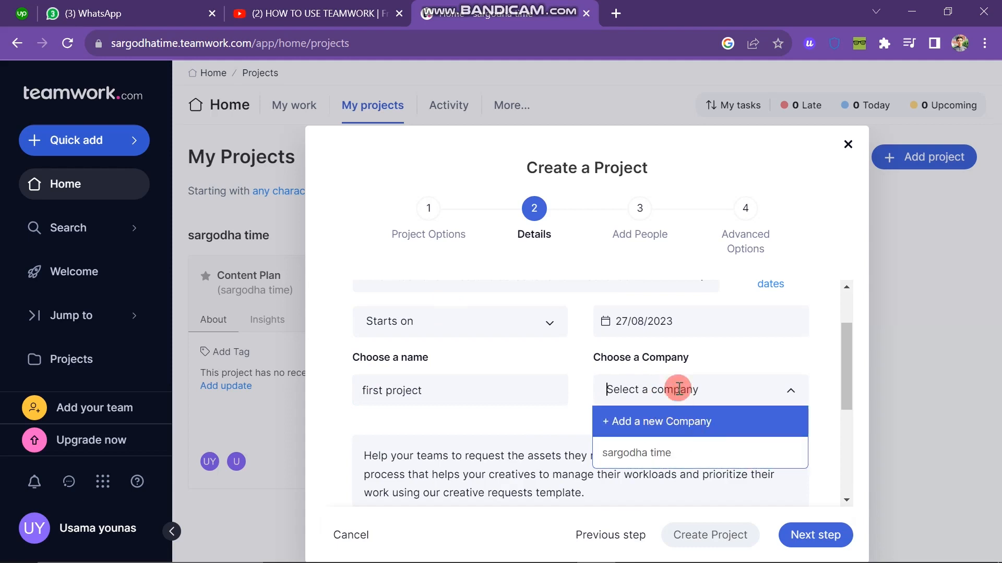
left_click(632, 454)
Step: Review the rest of the Details step, leaving the budget type at No budget
scroll(649, 414, "down", 3)
scroll(499, 372, "up", 3)
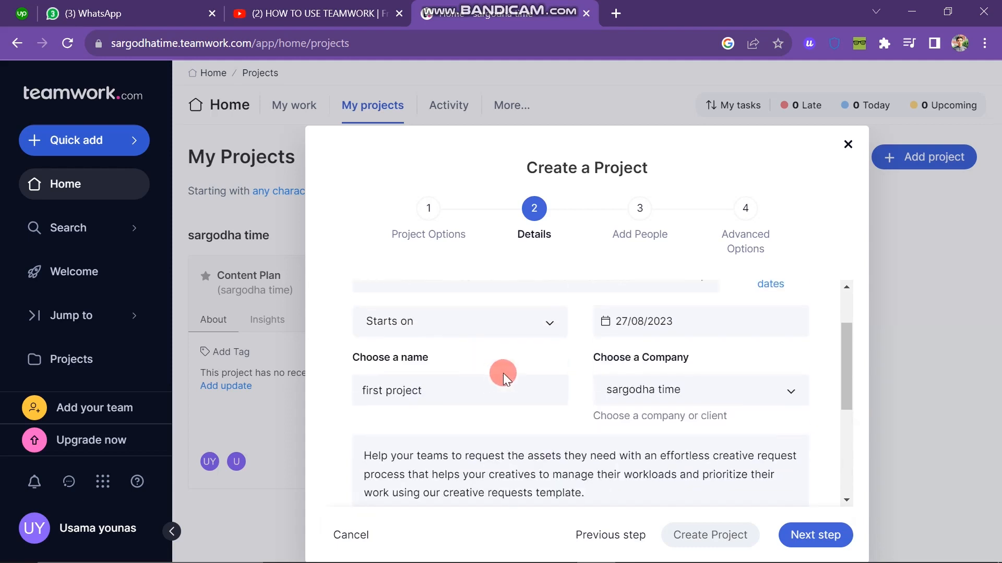
scroll(501, 394, "down", 2)
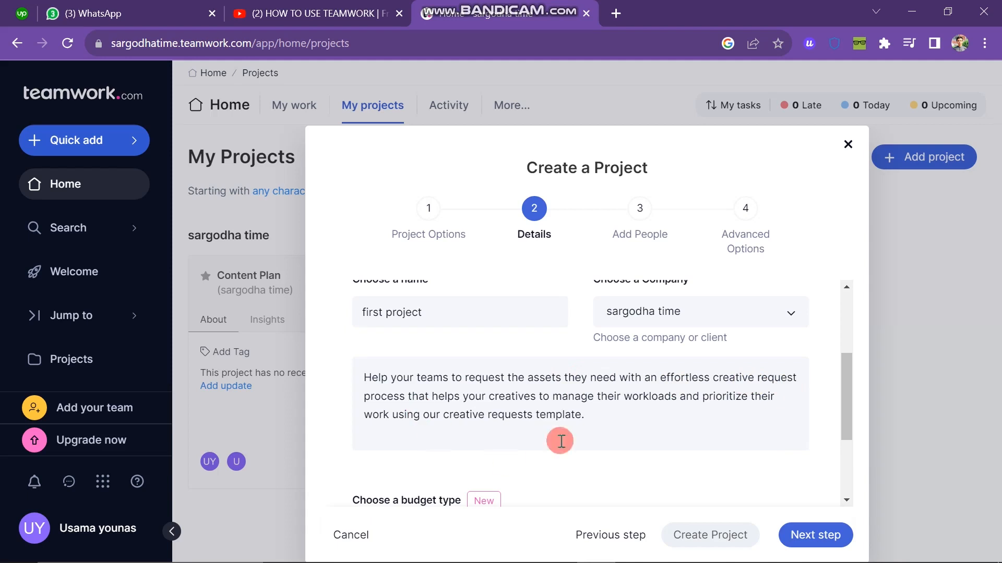
scroll(537, 418, "down", 3)
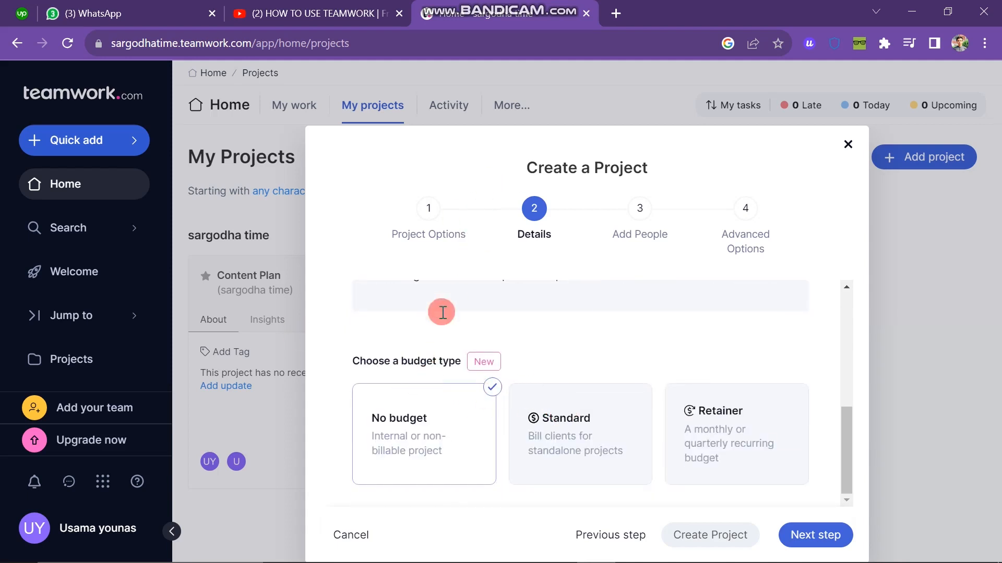
left_click_drag(359, 359, 592, 390)
left_click(516, 414)
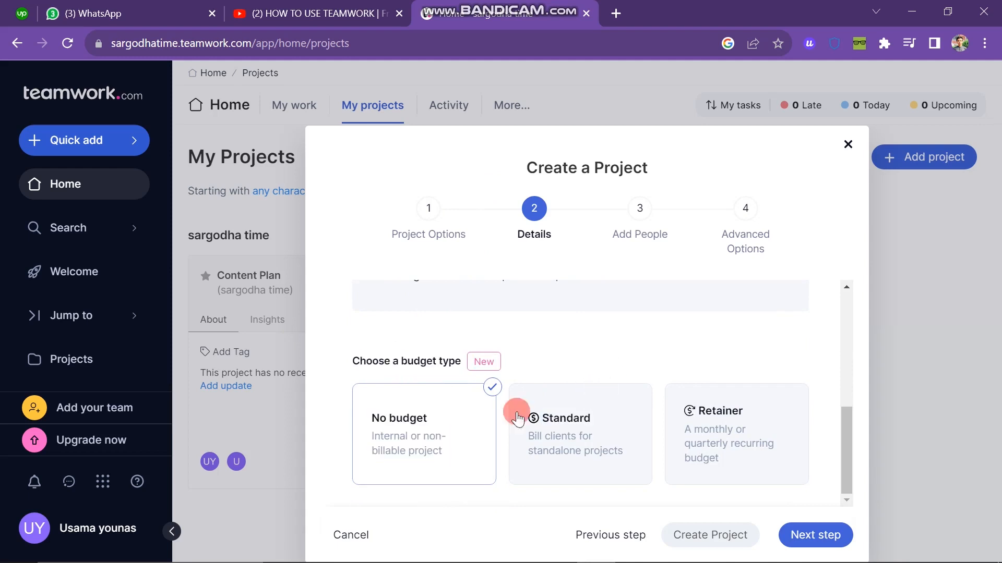
Step: On Add People, remove the second member and add them back to the project
left_click(673, 218)
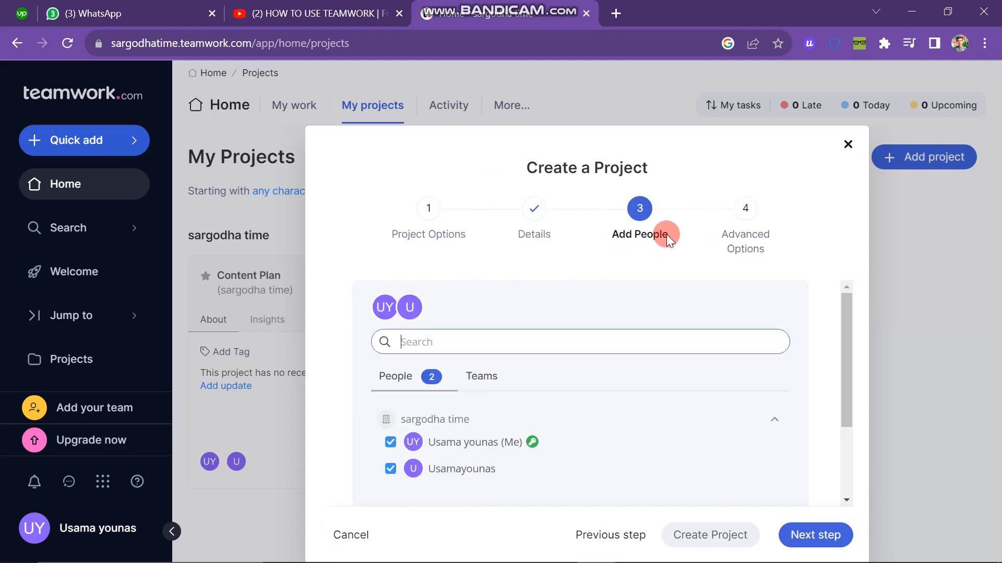
mouse_move(849, 324)
left_mouse_down()
mouse_move(847, 347)
mouse_move(832, 315)
left_mouse_up()
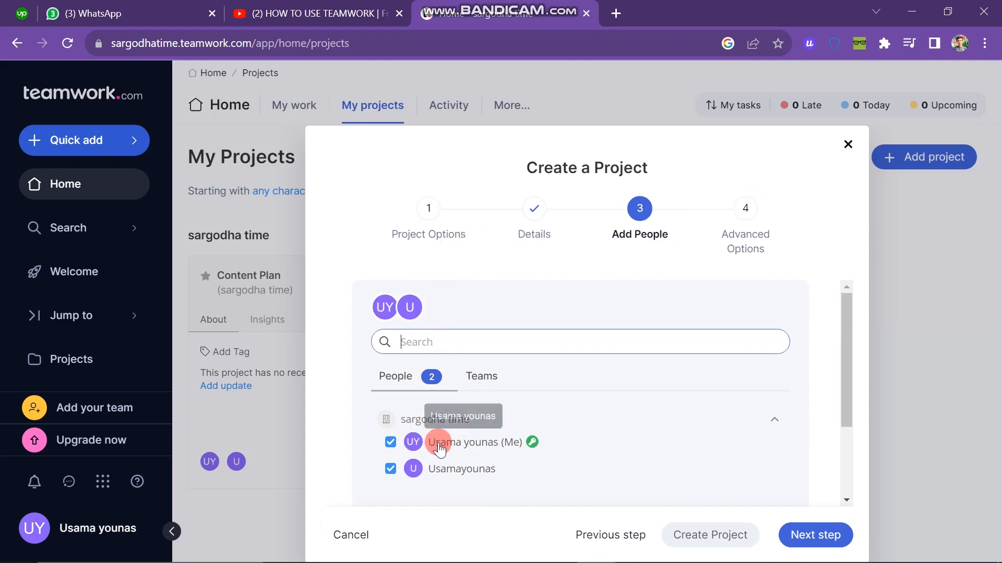
scroll(412, 395, "down", 2)
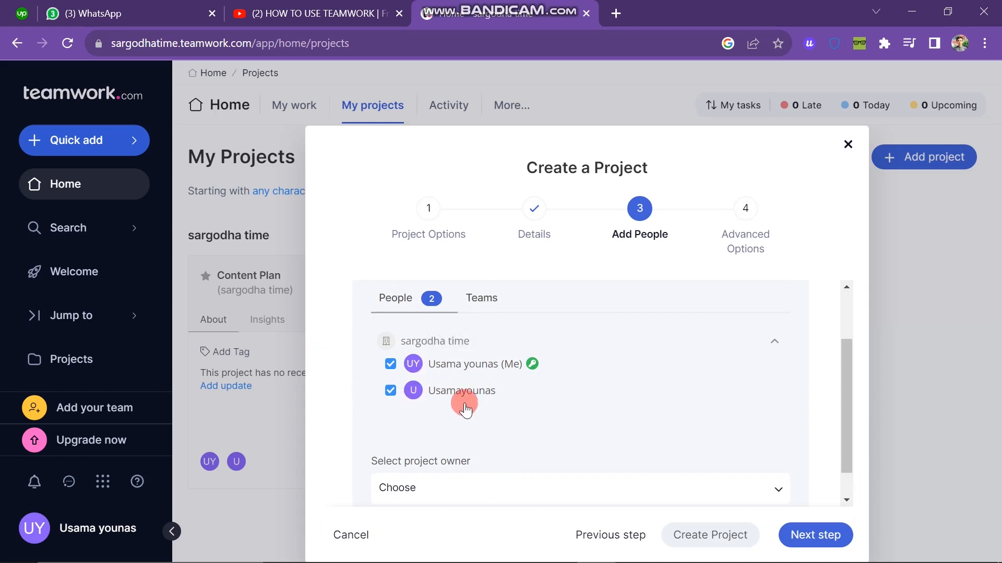
left_click_drag(510, 397, 409, 397)
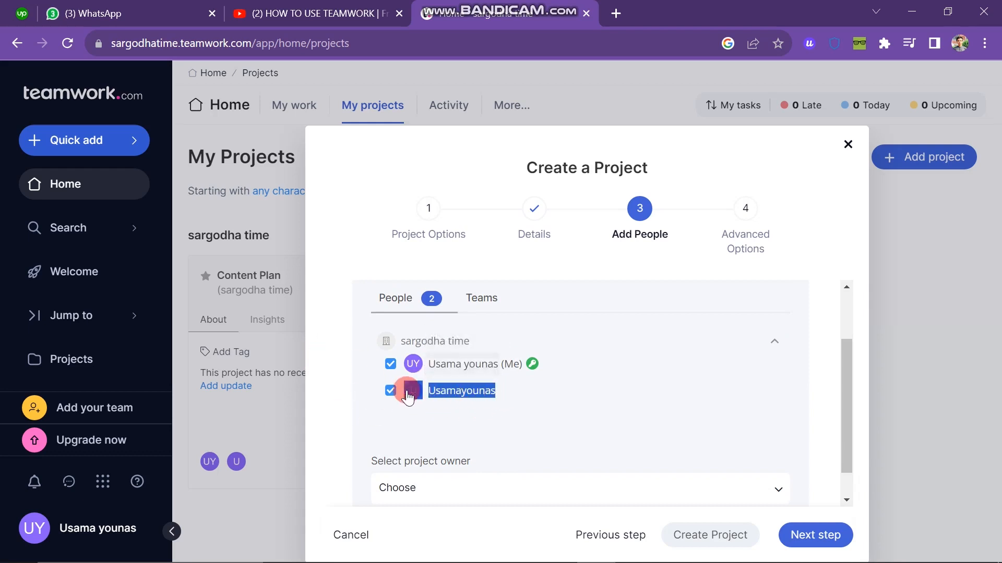
left_click(461, 421)
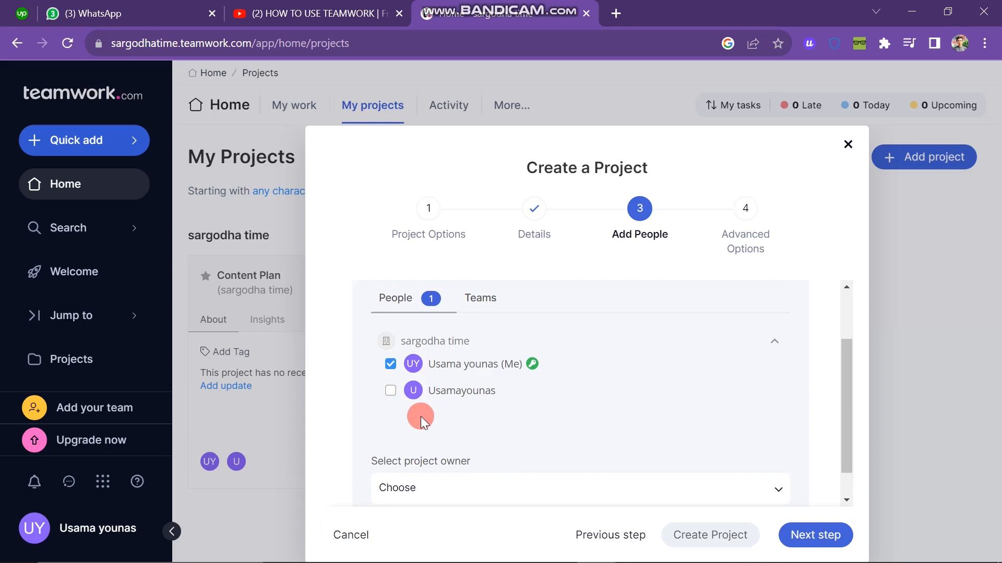
left_click(391, 392)
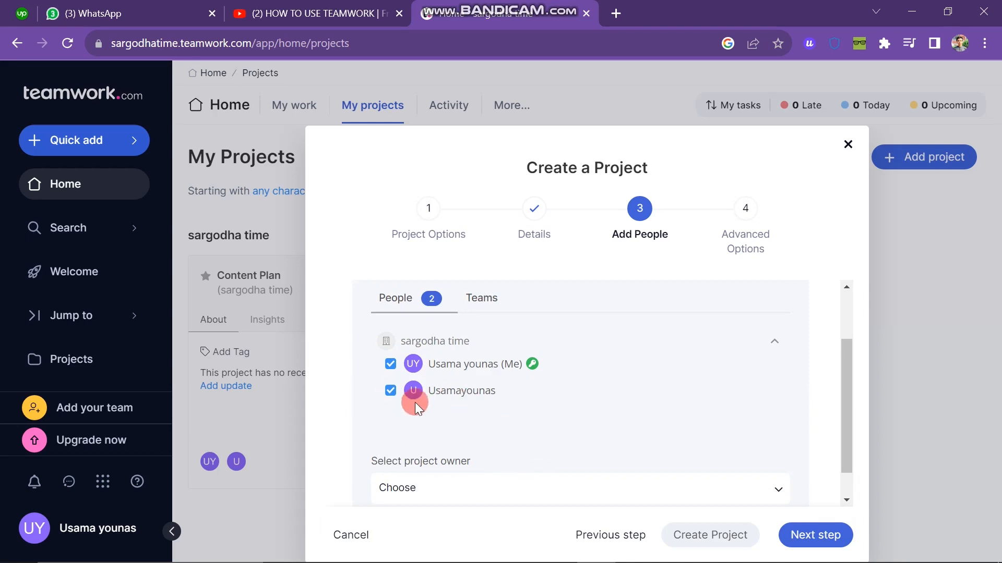
Step: Check Teams and make the second member the project owner
left_click(480, 304)
left_click(469, 300)
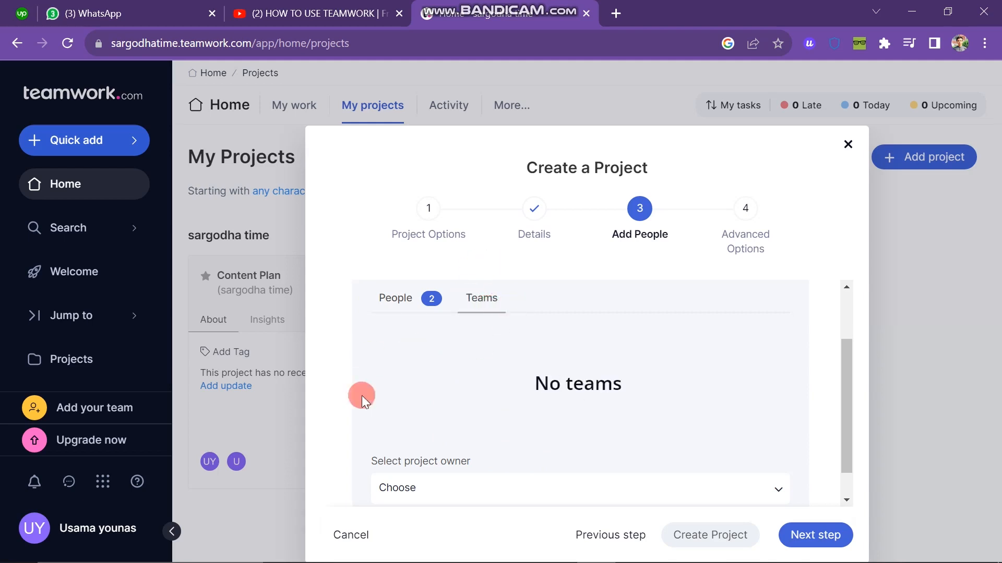
scroll(471, 423, "down", 1)
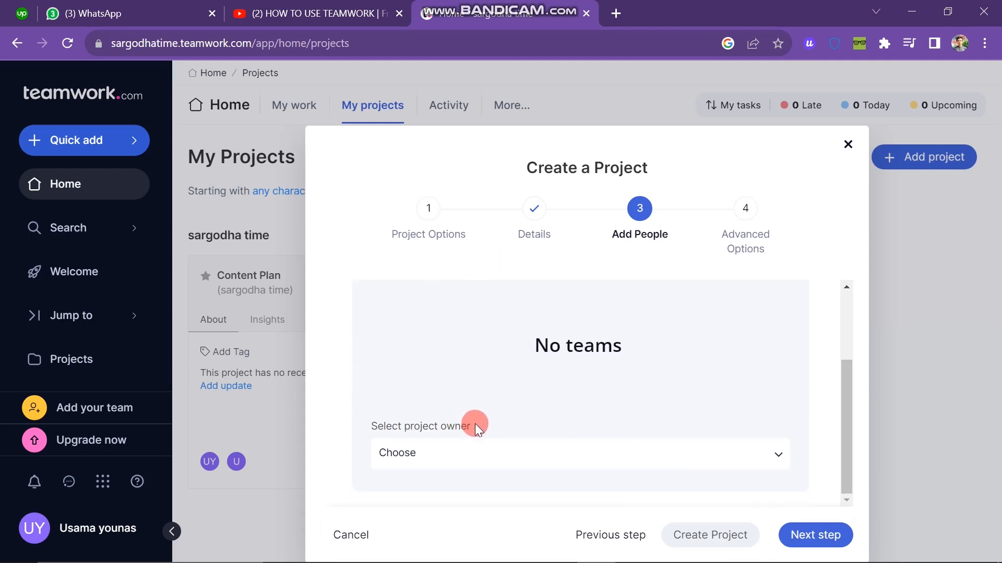
left_click(427, 454)
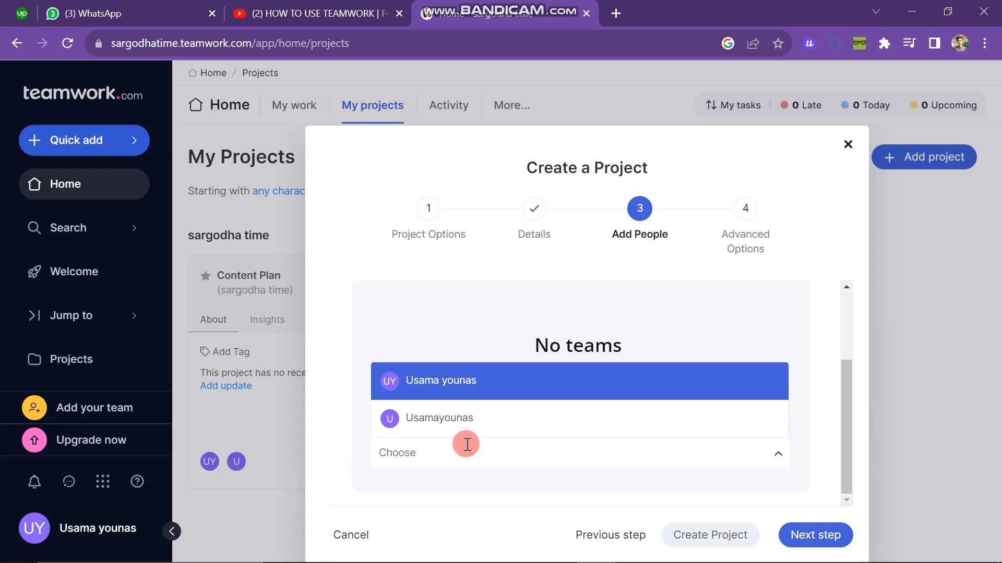
left_click(465, 429)
left_click(816, 536)
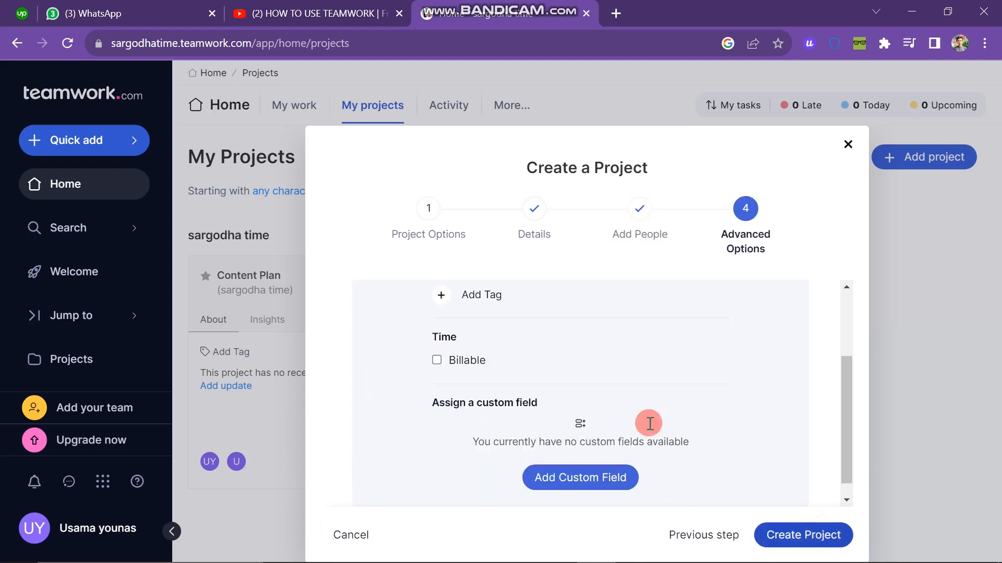
Step: Add a new red project category named 'web development'
scroll(462, 349, "up", 3)
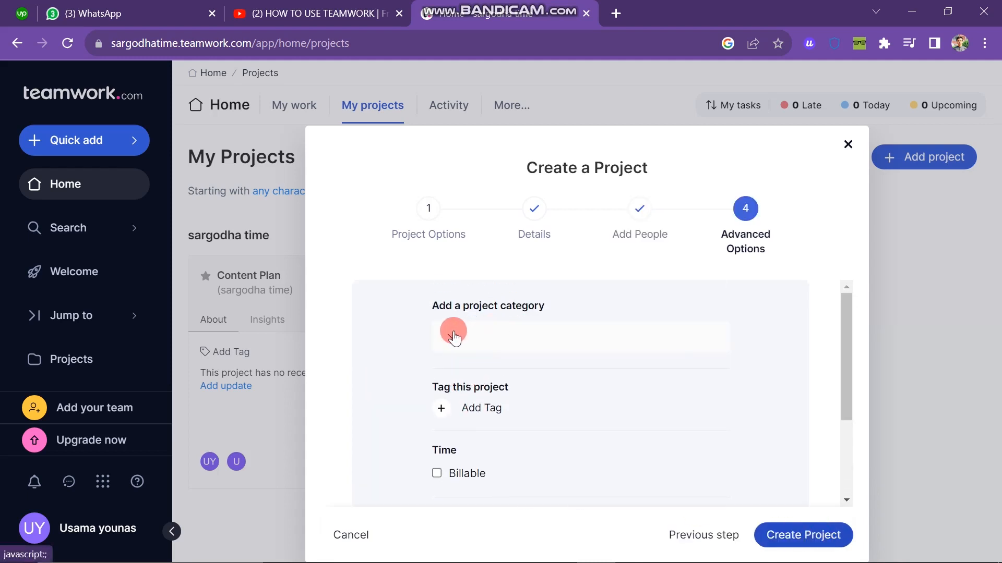
left_click(466, 344)
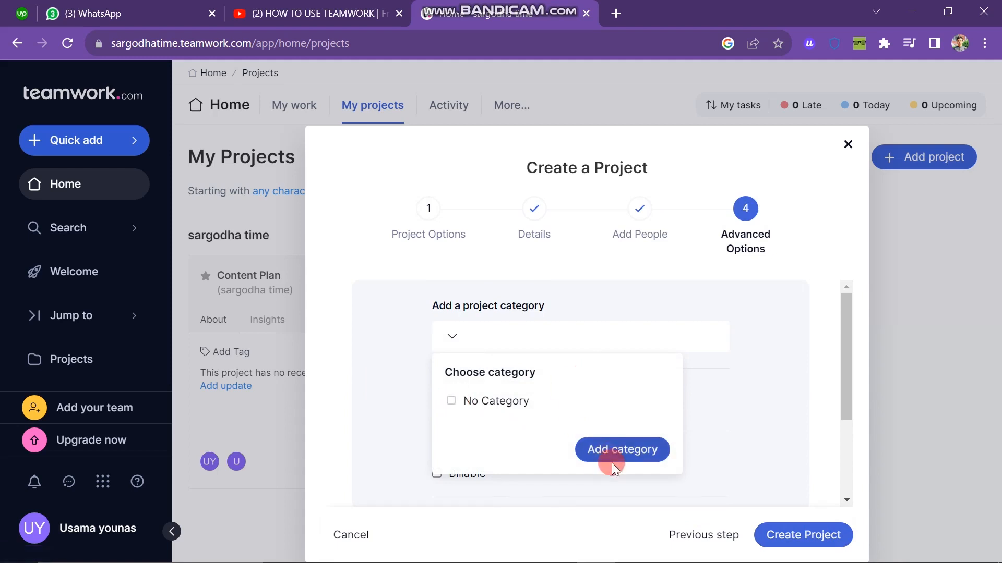
left_click(446, 402)
left_click(475, 337)
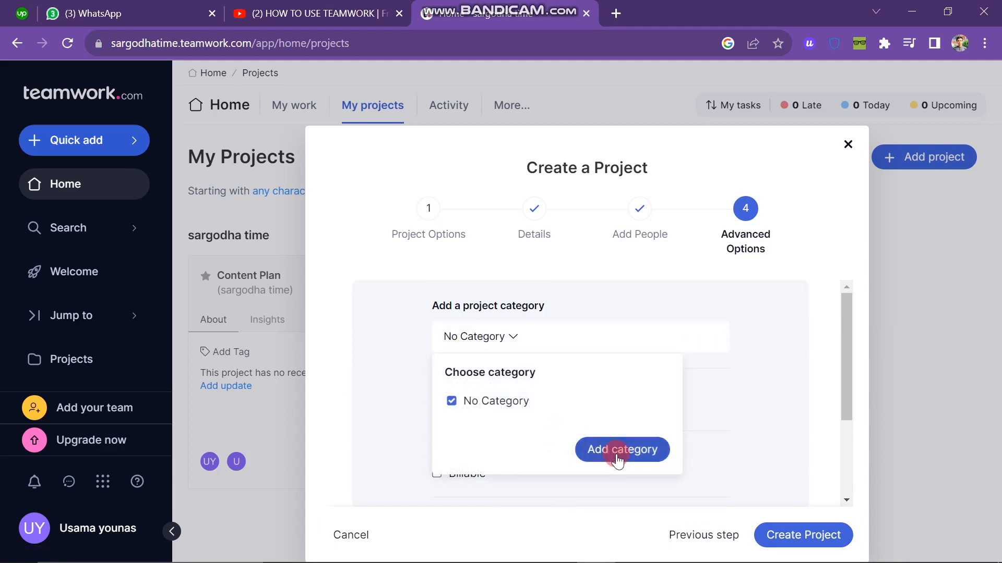
left_click(621, 450)
left_click(708, 221)
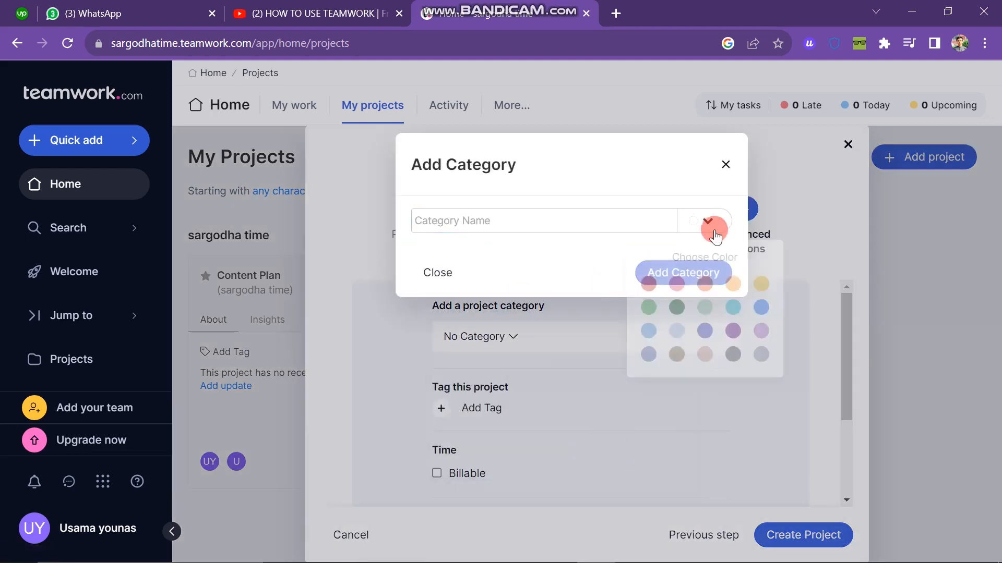
left_click(708, 221)
left_click(677, 282)
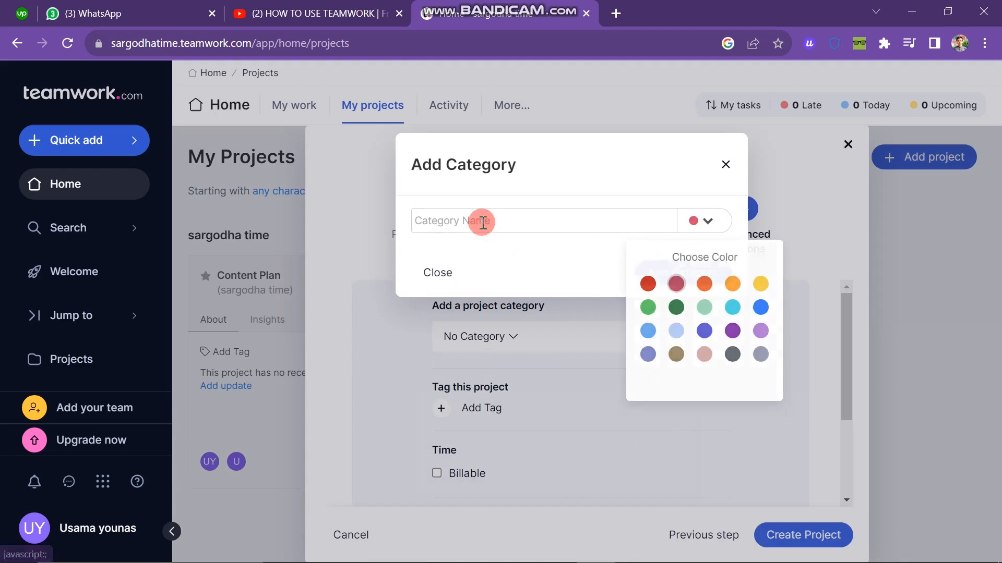
left_click(476, 221)
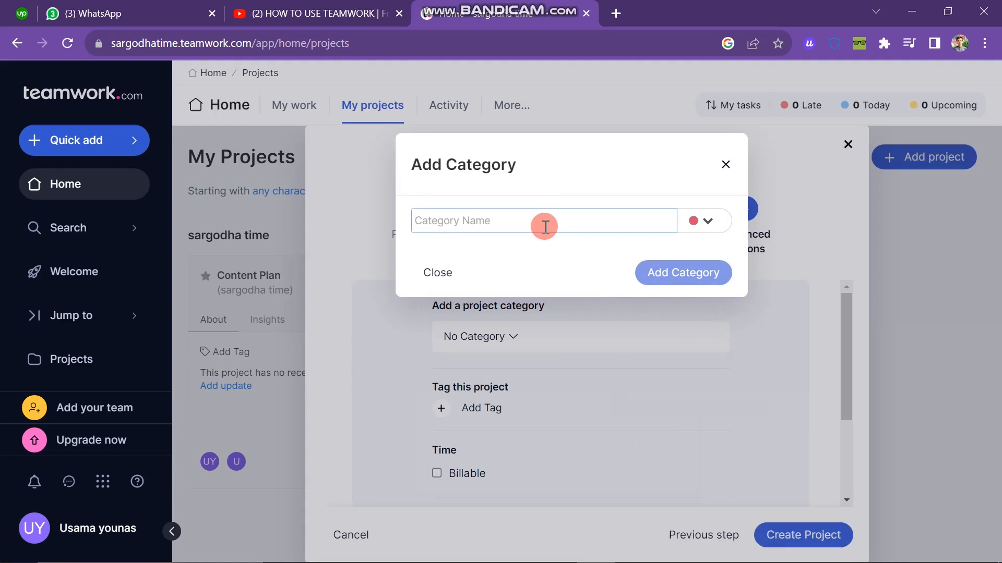
type("web development")
key("Return")
Step: Tag the project Approval needed, mark its time billable, and create it
scroll(594, 366, "down", 2)
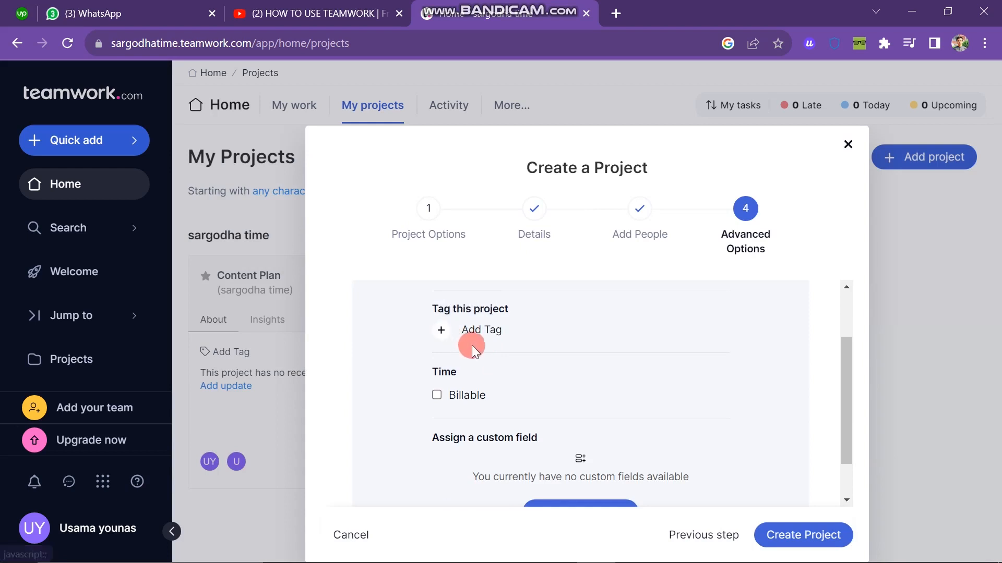
left_click(446, 338)
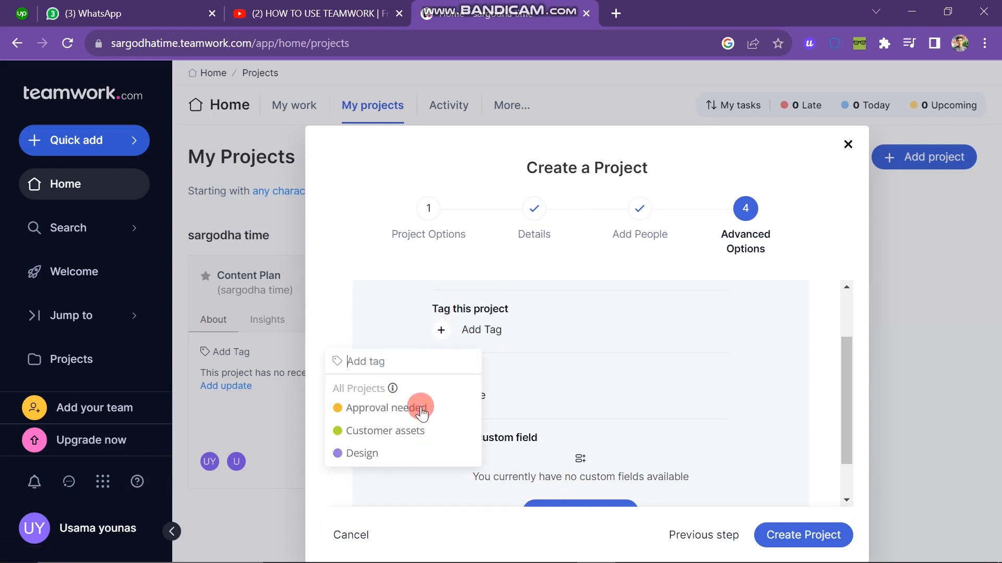
left_click(365, 408)
scroll(559, 436, "down", 2)
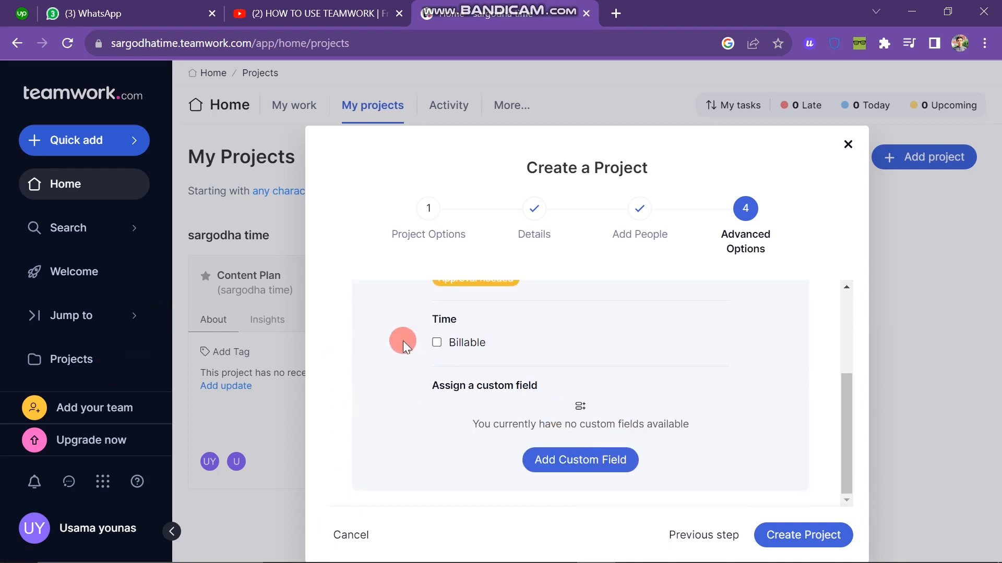
left_click(436, 343)
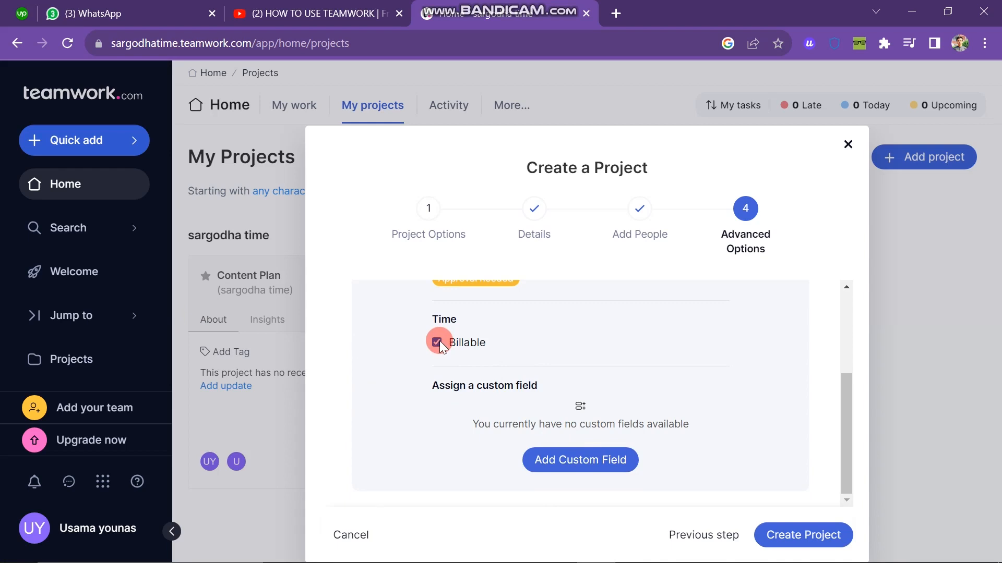
left_click_drag(408, 339, 544, 367)
left_click(543, 369)
left_click(577, 462)
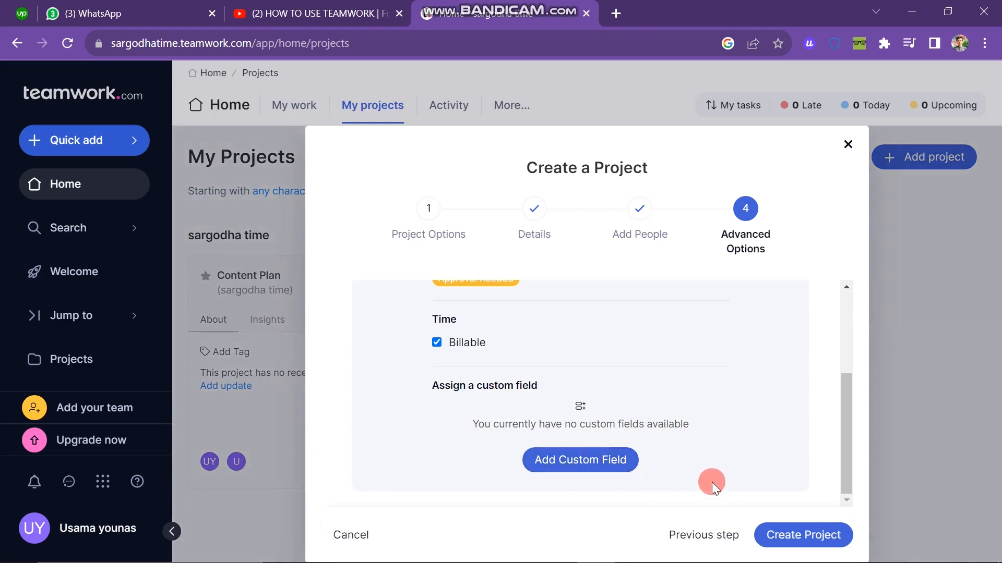
left_click(796, 537)
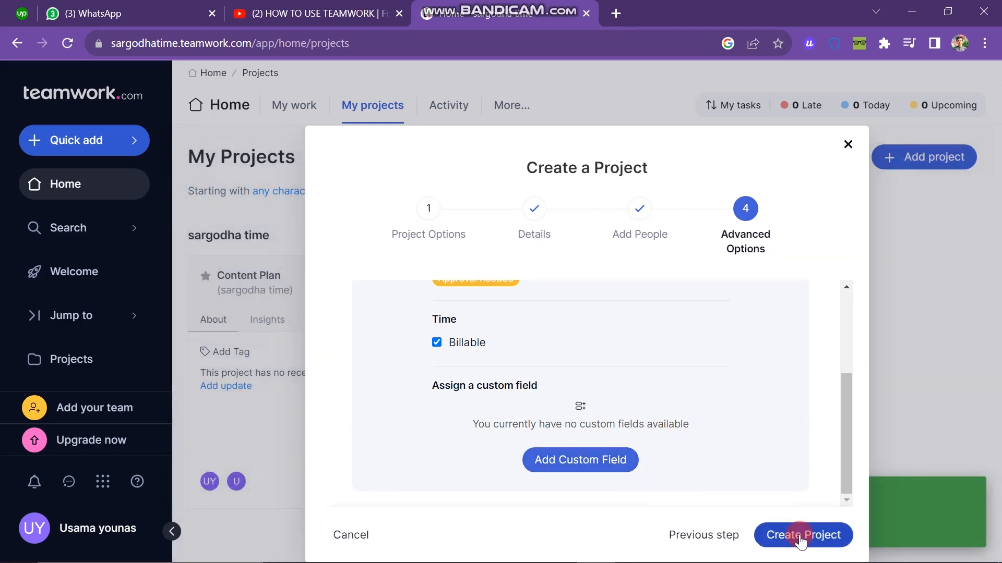
Step: Start a new task list in the project named 'Complete'
left_click(391, 113)
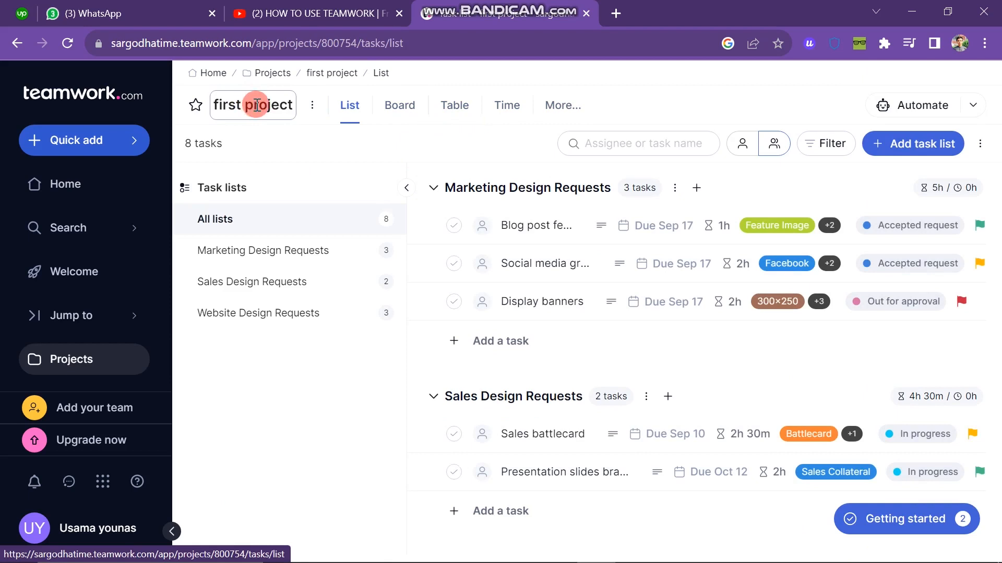
left_click(311, 105)
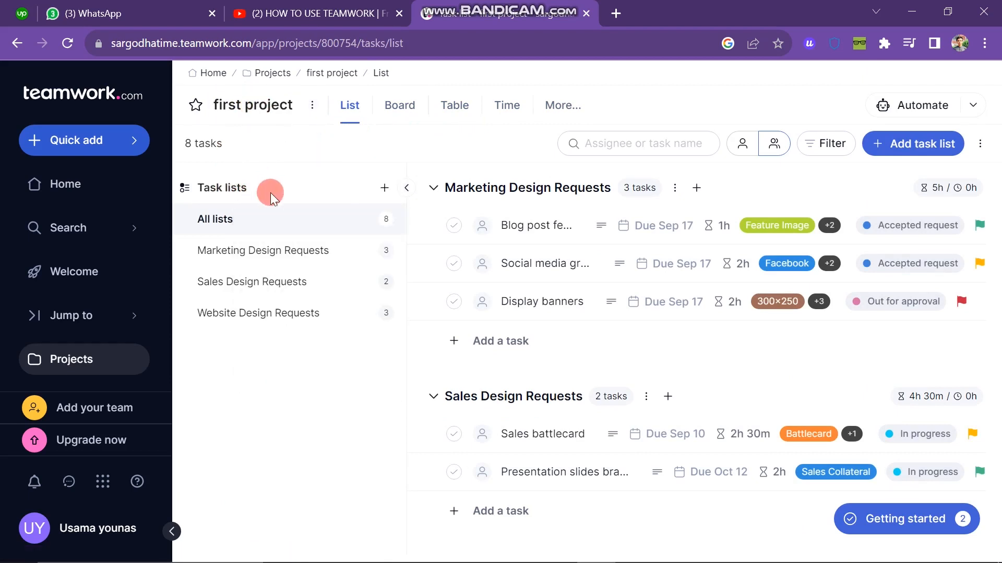
left_click(900, 146)
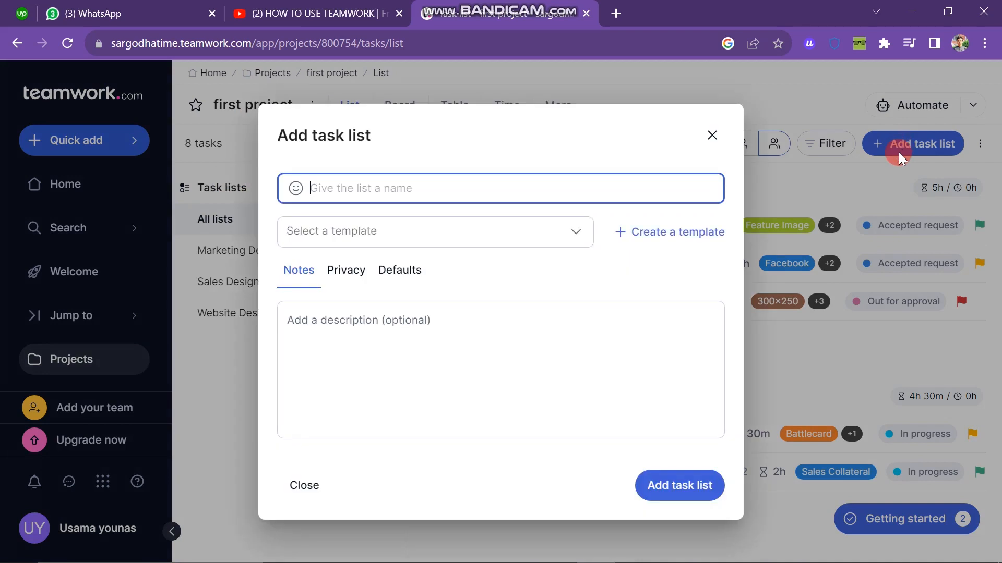
type("Complete assisngment")
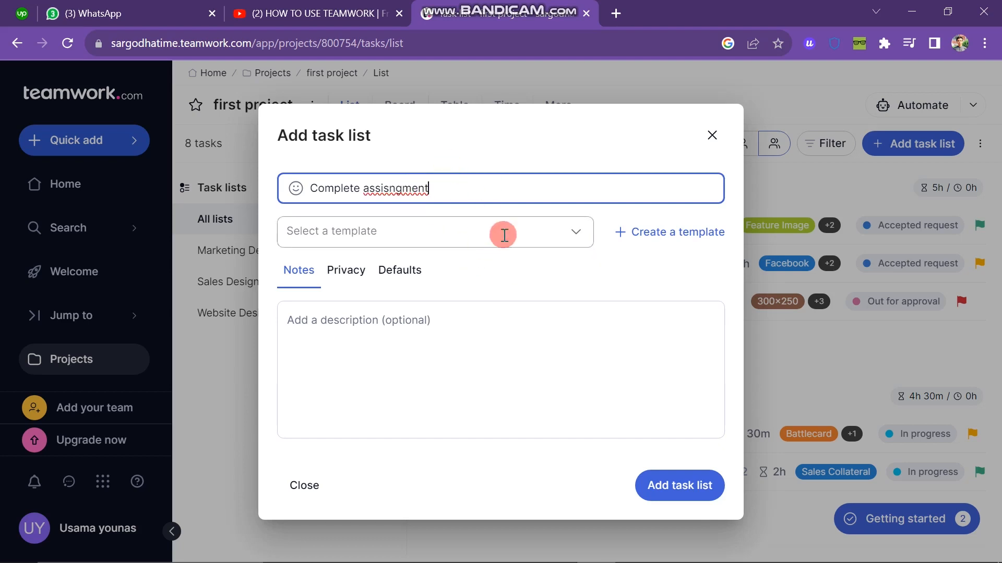
Step: Create a task-list template named 'a' with a bold note
left_click(476, 230)
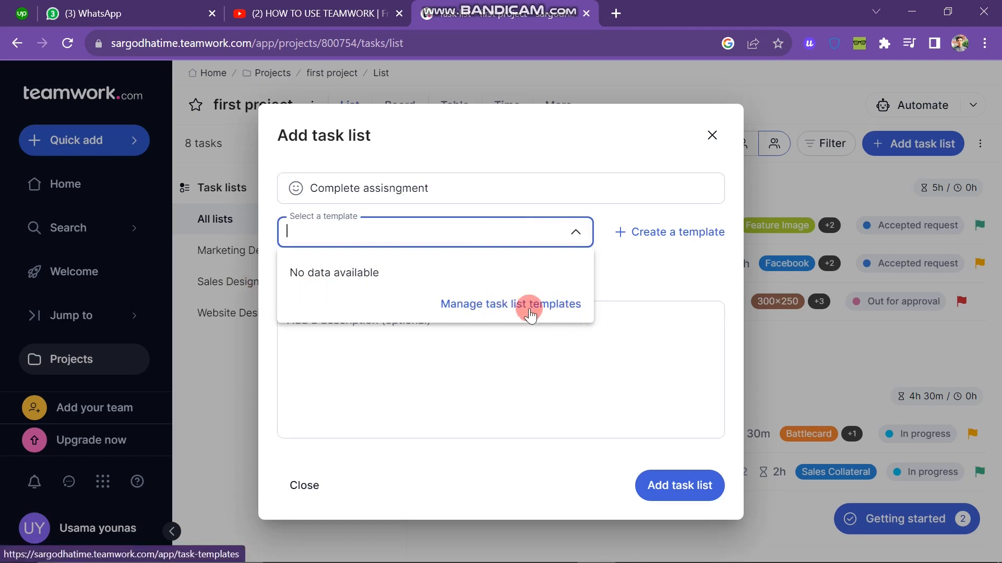
left_click(675, 230)
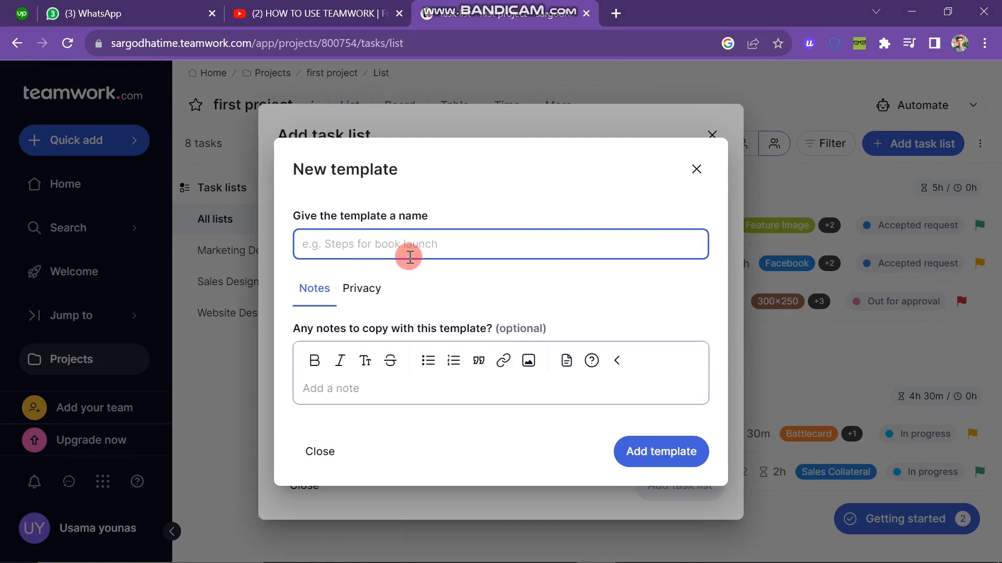
type("a")
left_click(355, 386)
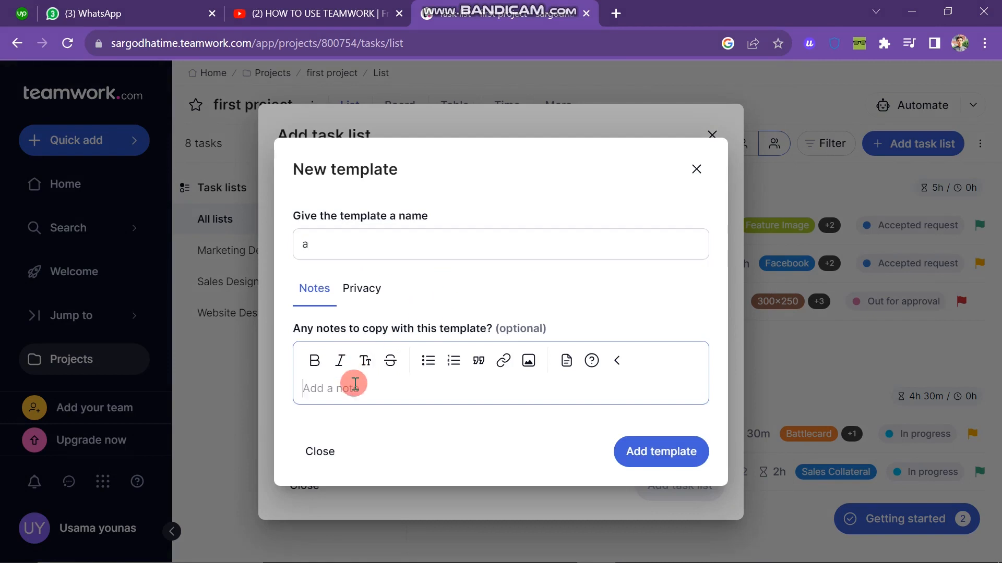
left_click(312, 364)
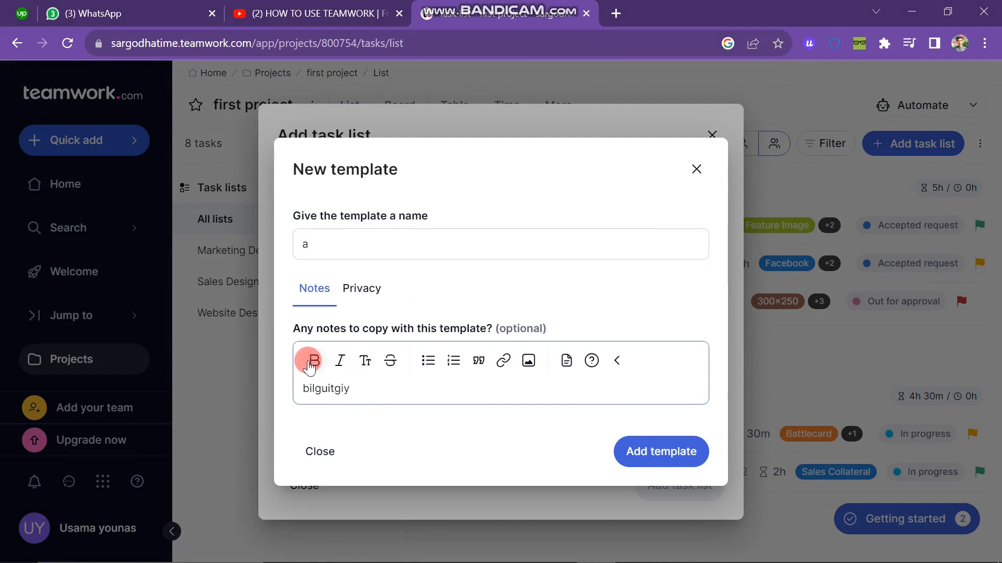
left_click(665, 464)
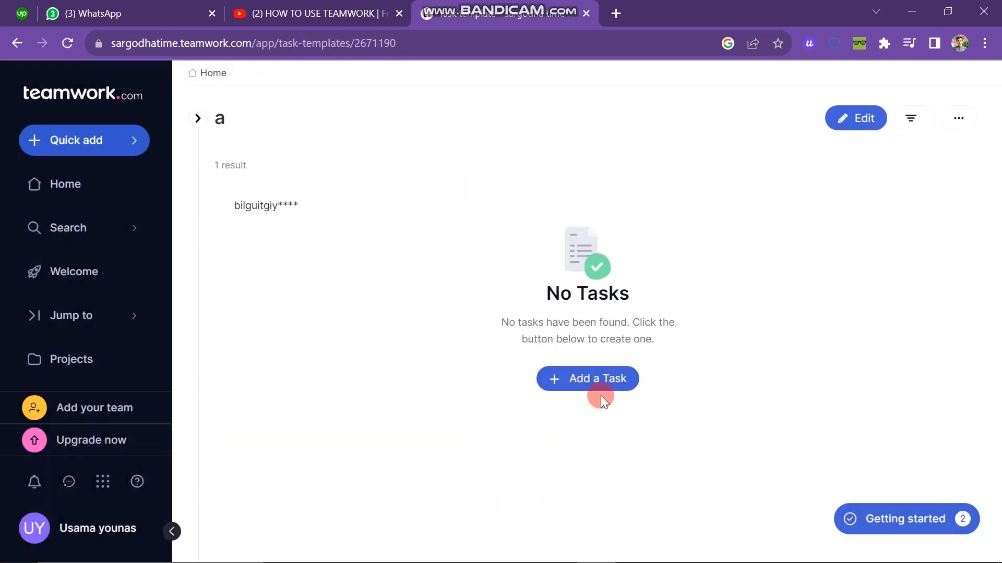
Step: Start a new task in template 'a', leaving the assignee unchanged
left_click(586, 386)
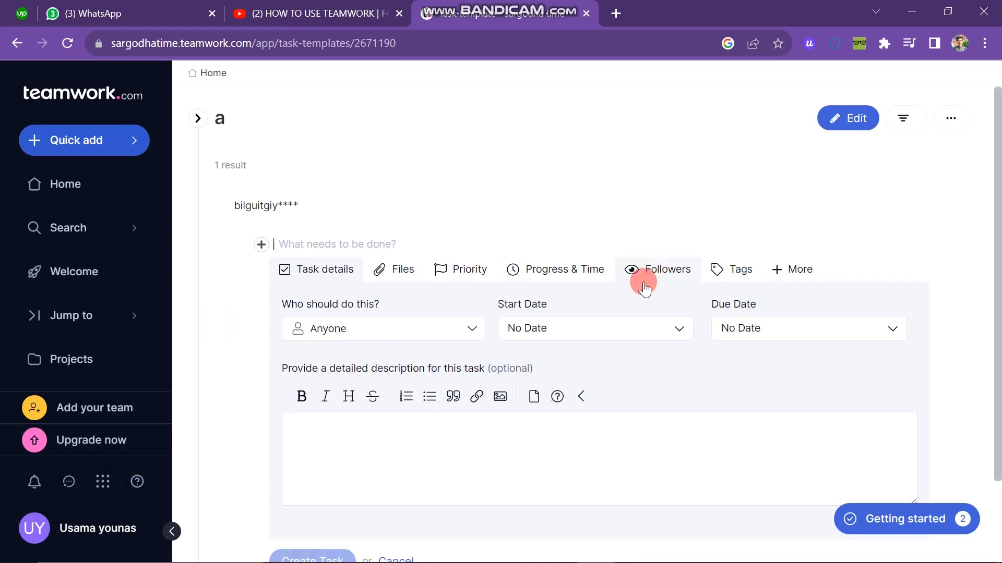
scroll(861, 380, "down", 2)
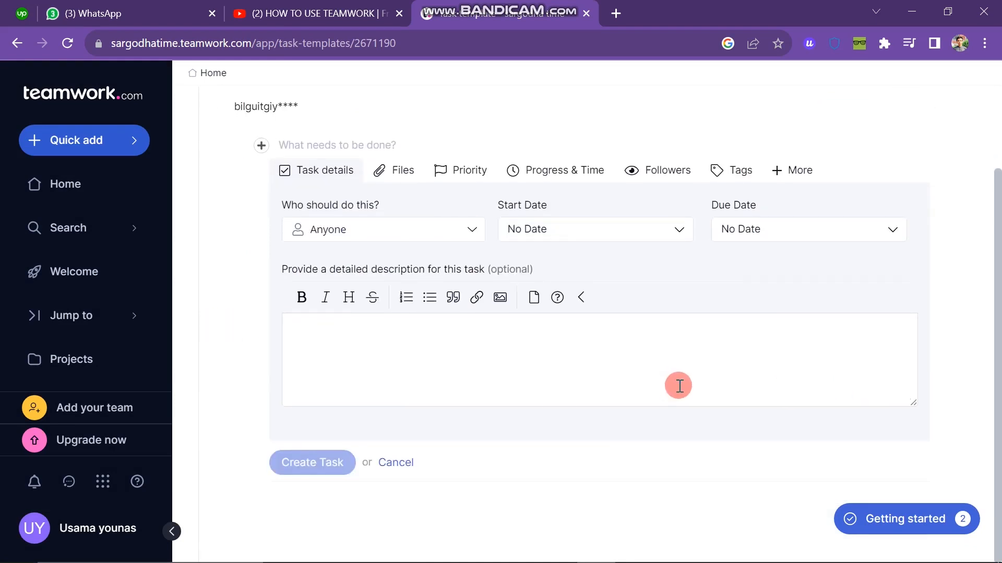
scroll(678, 386, "up", 2)
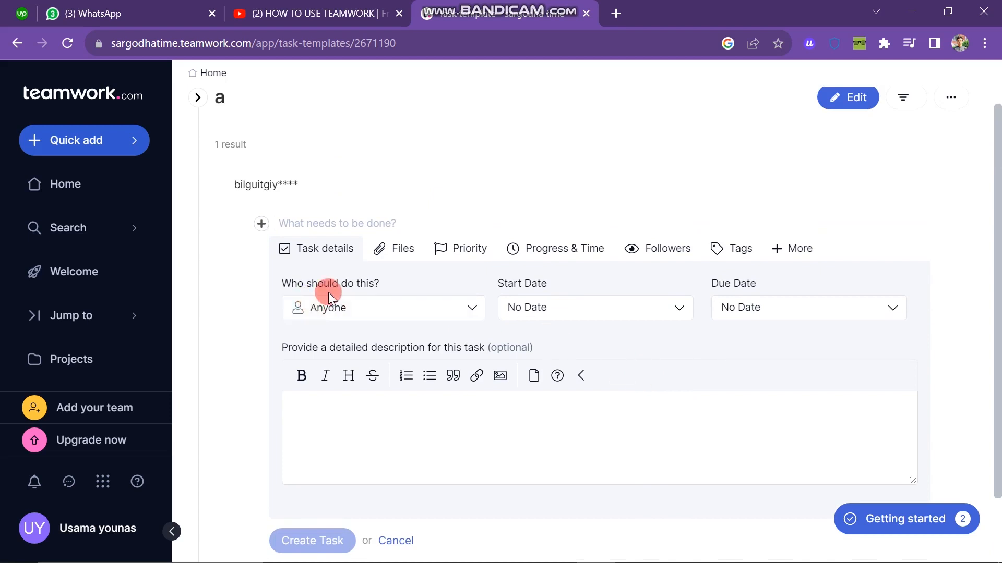
left_click(364, 307)
left_click(566, 316)
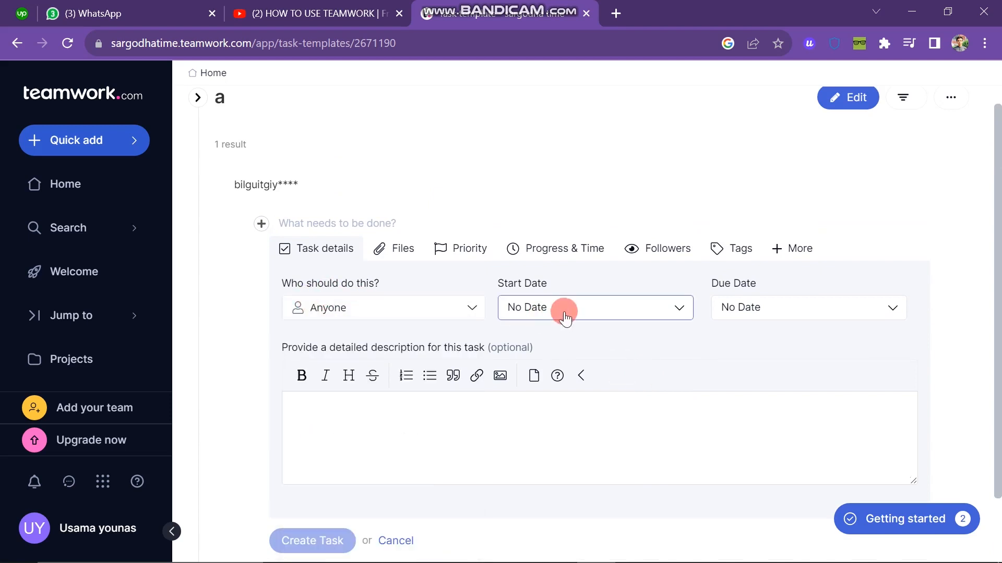
Step: Set start Day 2 (Tomorrow), due Day 4, and begin the description 'complete wor'
left_click(565, 314)
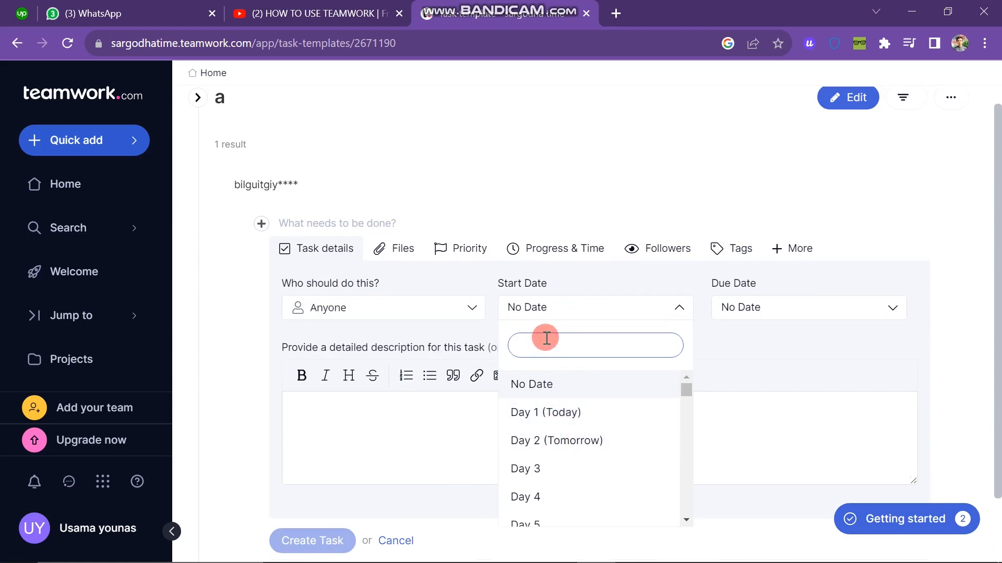
left_click(557, 441)
left_click(809, 308)
left_click(741, 495)
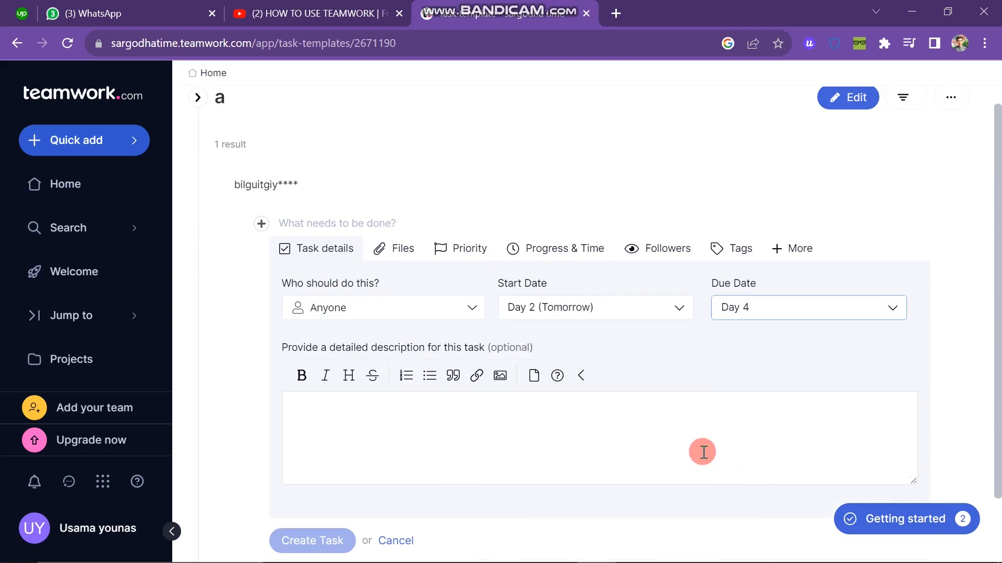
left_click(309, 412)
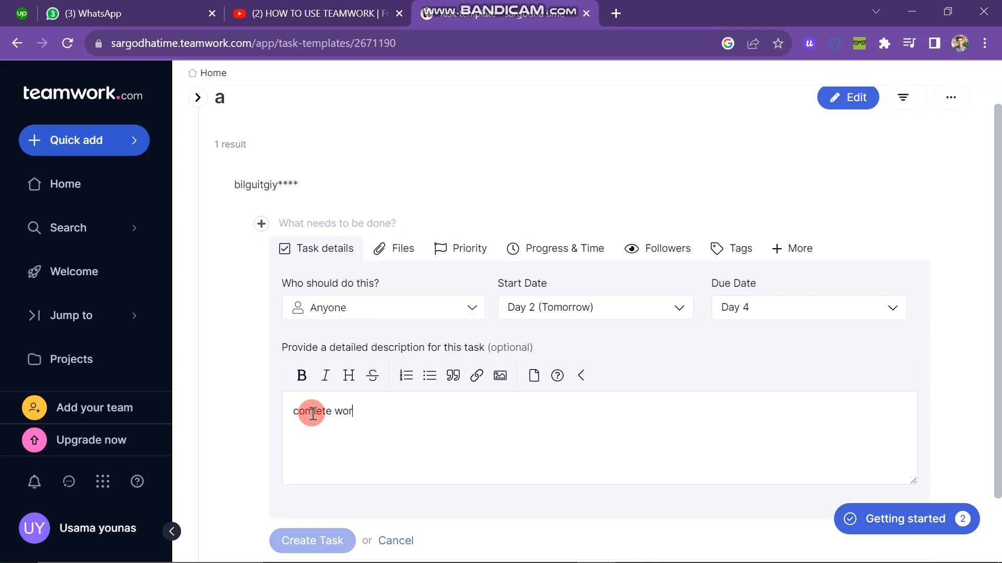
left_click(402, 248)
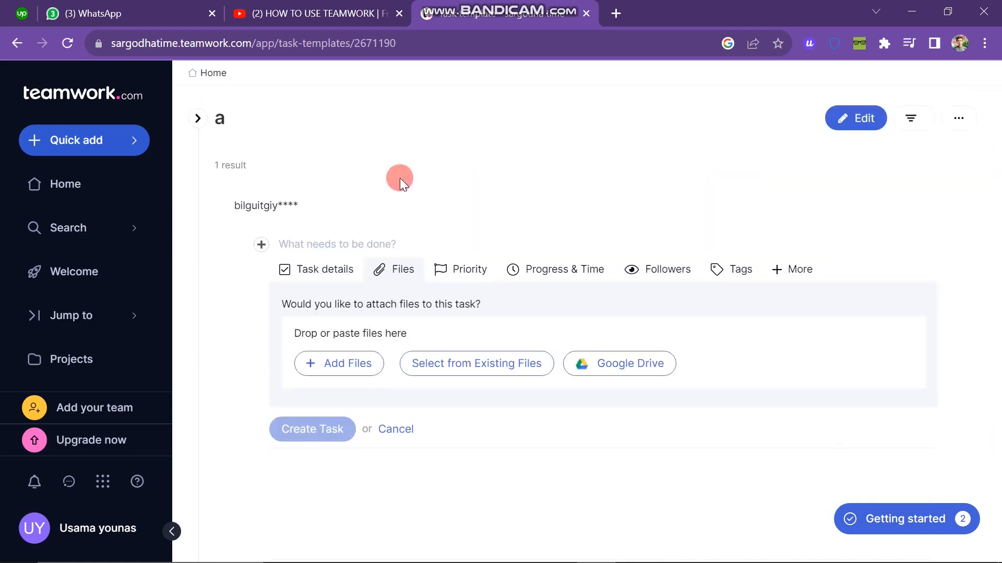
Step: Attach the Aesthetic Fashion Sale Instagram Templates image to the task
left_click(350, 364)
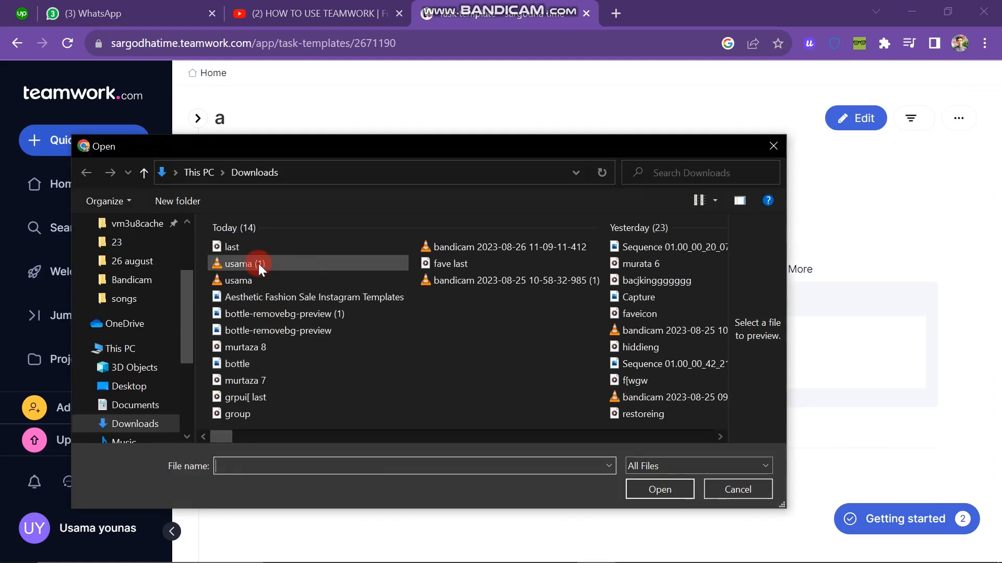
left_click(284, 297)
left_click(660, 488)
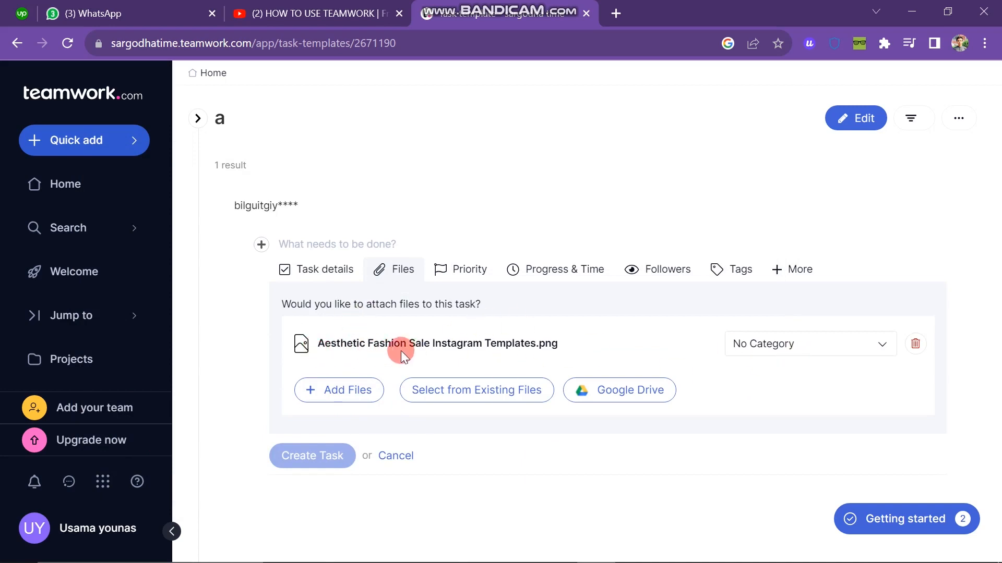
Step: Give the task high priority and about 40% progress, then review its followers
left_click(459, 270)
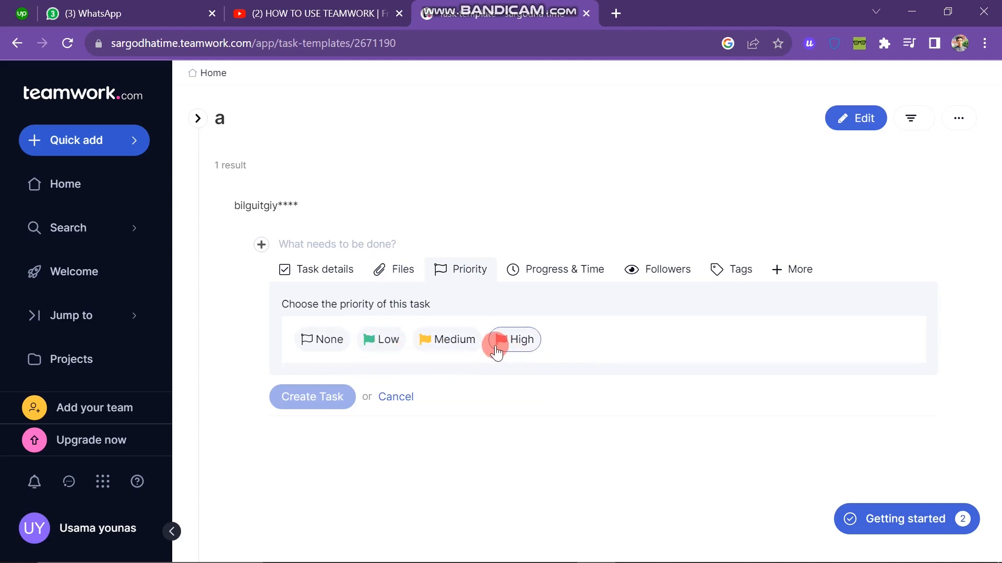
left_click(535, 270)
left_click_drag(285, 328, 376, 346)
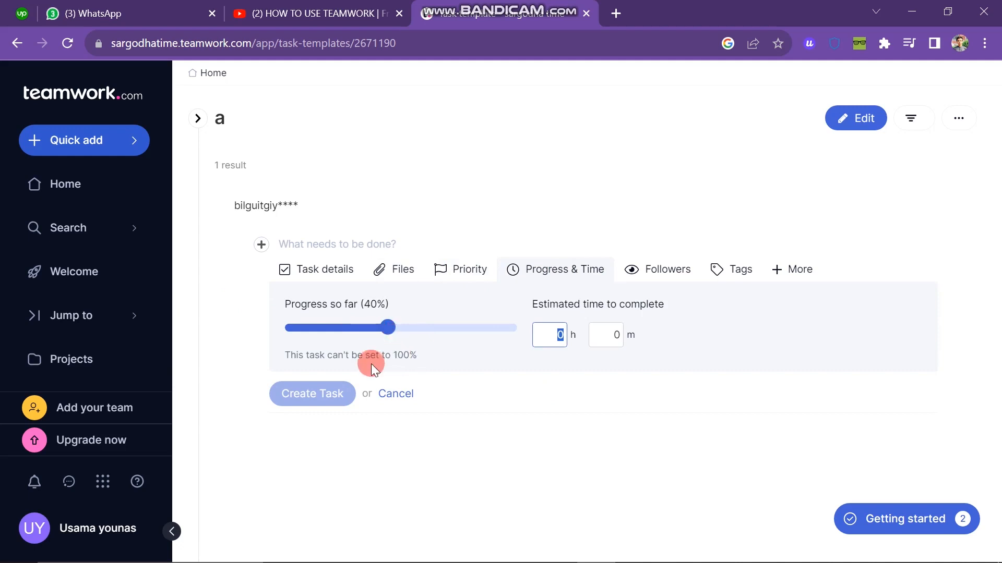
left_click_drag(388, 330, 425, 334)
left_click(658, 270)
left_click(704, 340)
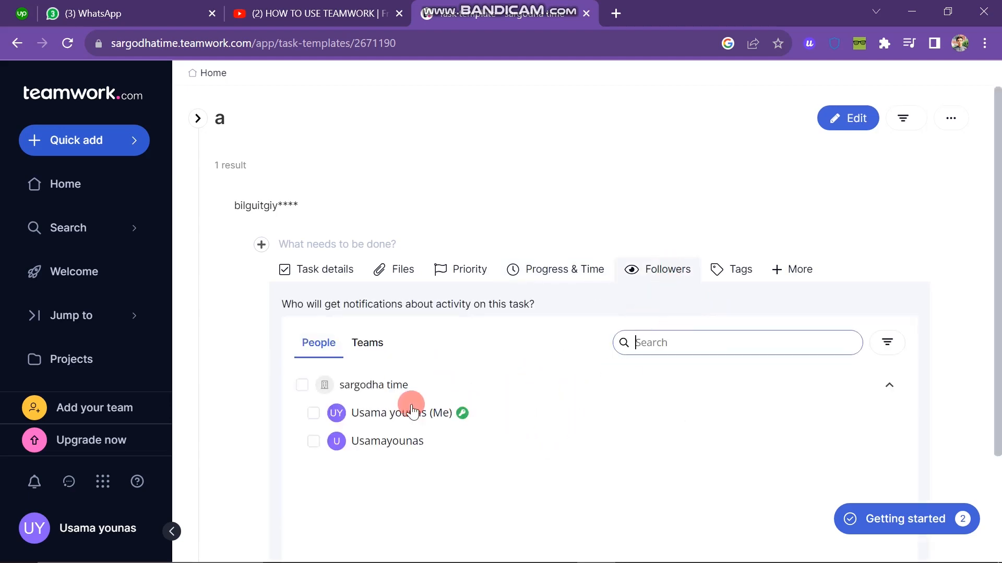
scroll(467, 407, "down", 3)
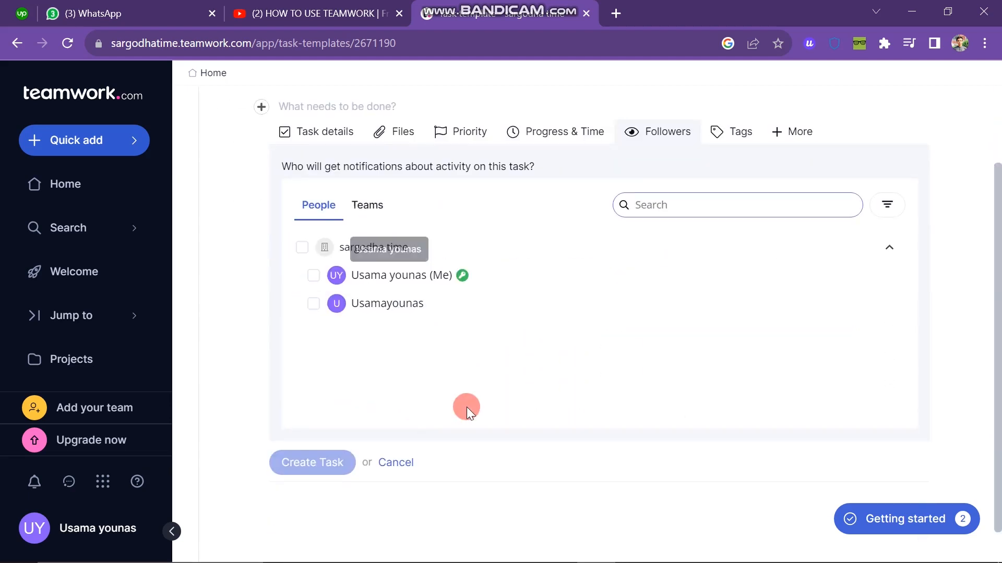
Step: Tag the task Feature Image and Instagram, then return to its details
left_click(737, 130)
left_click(375, 344)
left_click(451, 316)
left_click(445, 345)
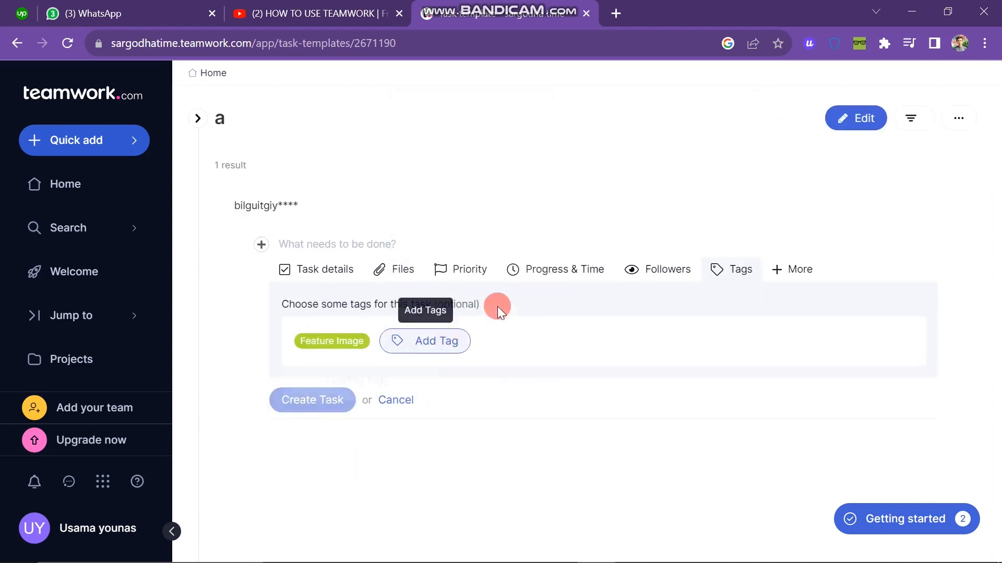
left_click(443, 342)
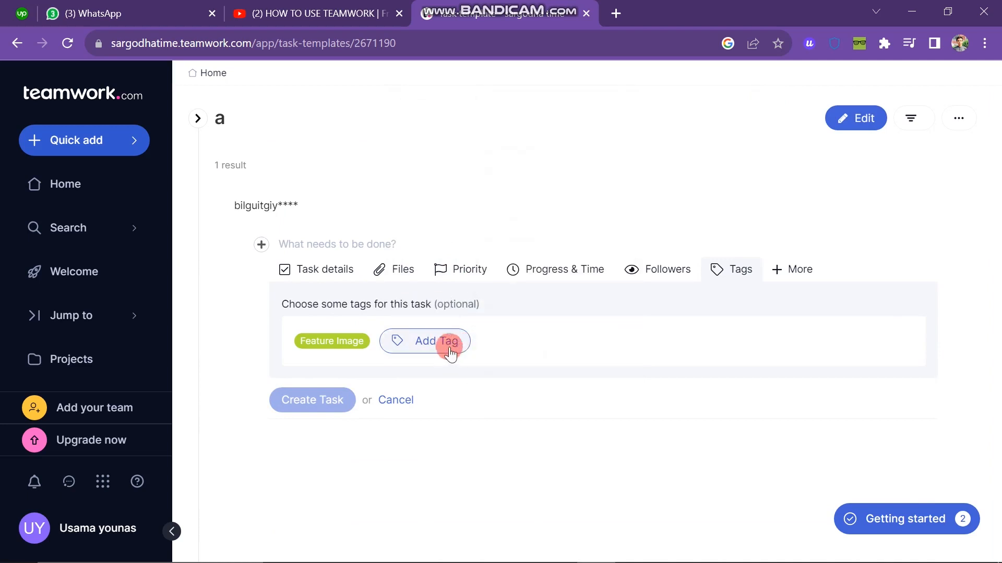
left_click(449, 344)
left_click(514, 333)
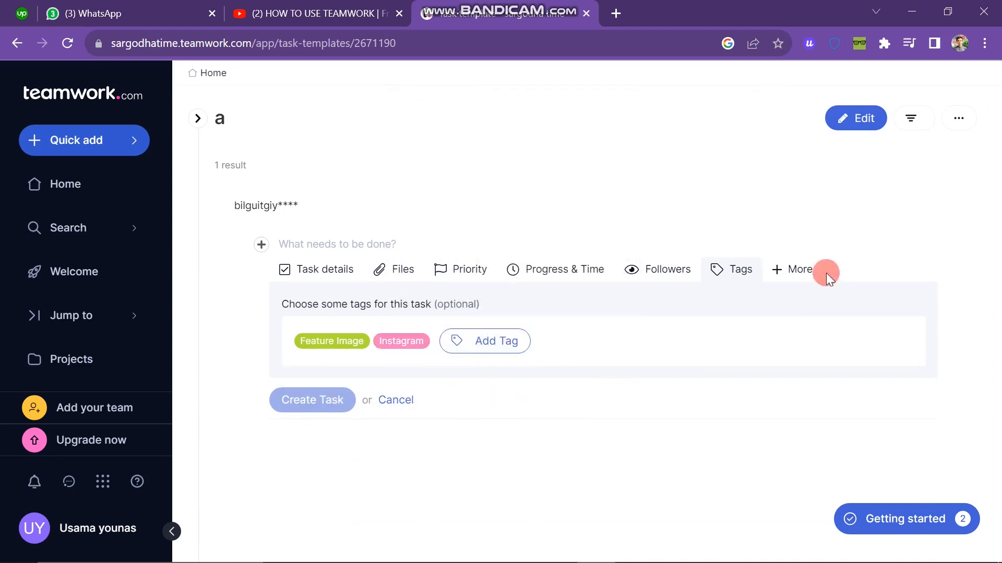
left_click(800, 276)
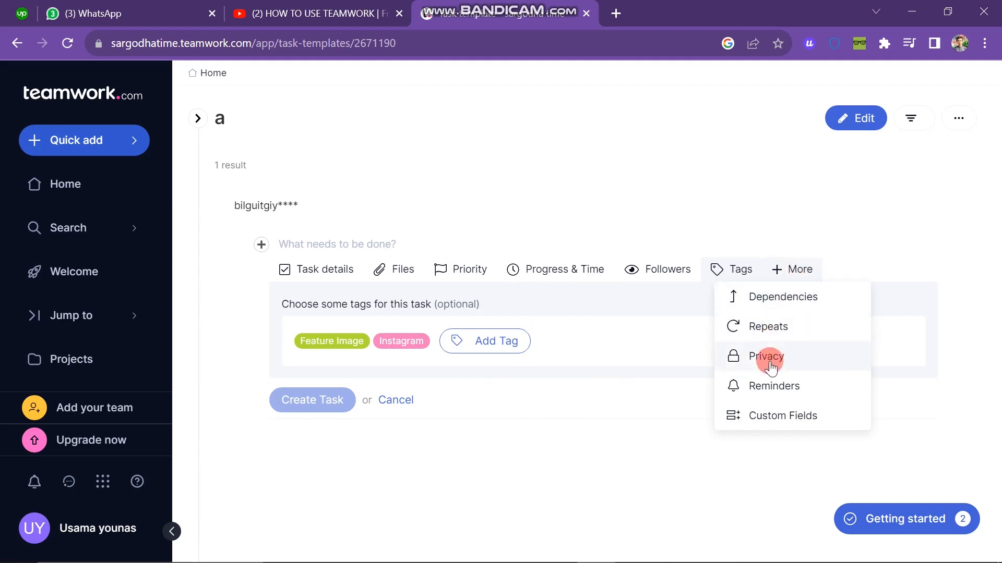
left_click(596, 442)
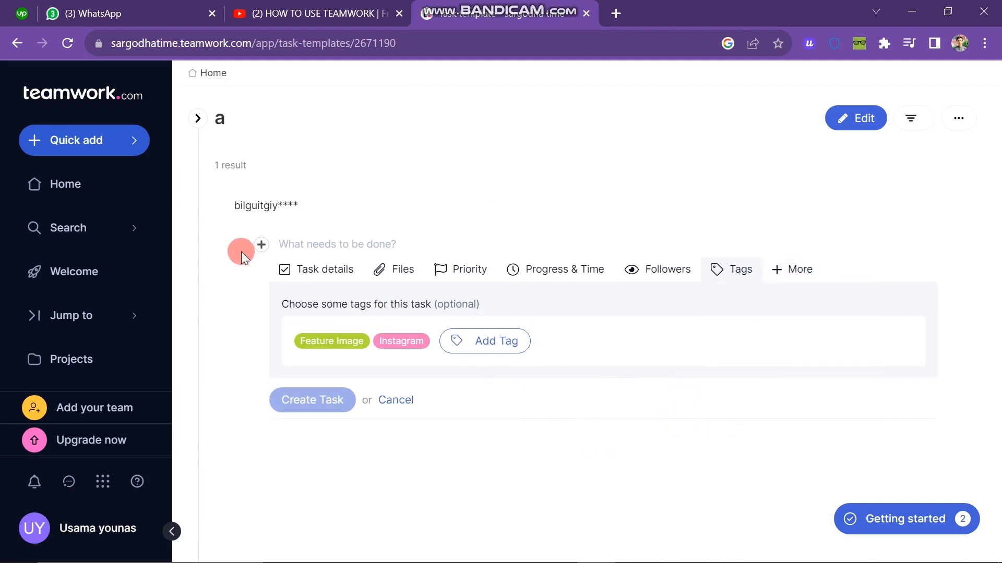
left_click(304, 270)
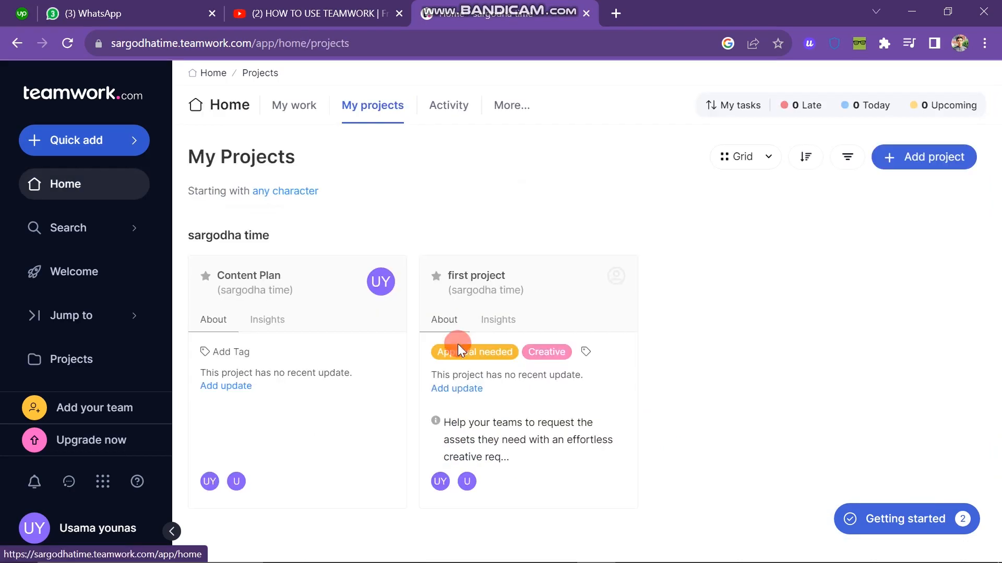